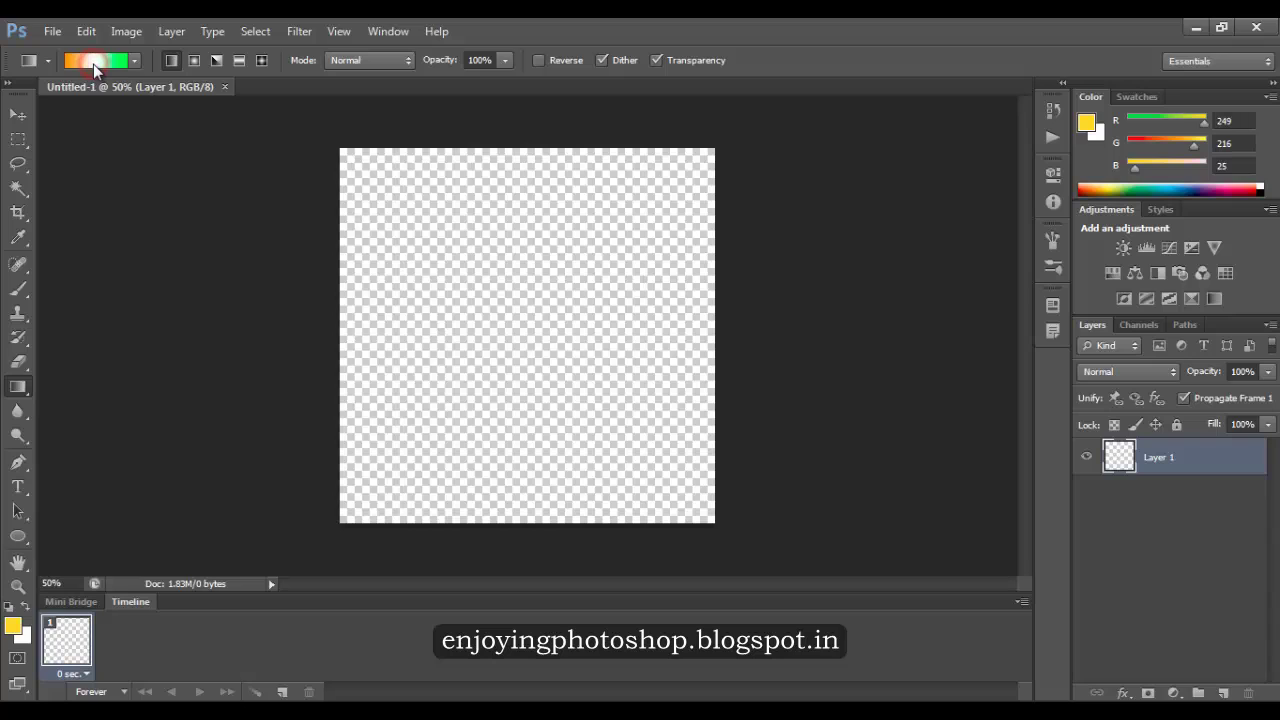
Step: Examine the orange and green end colour stops of the tricolor gradient in the Gradient Editor, then accept the gradient
{"action": "left_click", "coordinate": [93, 64]}
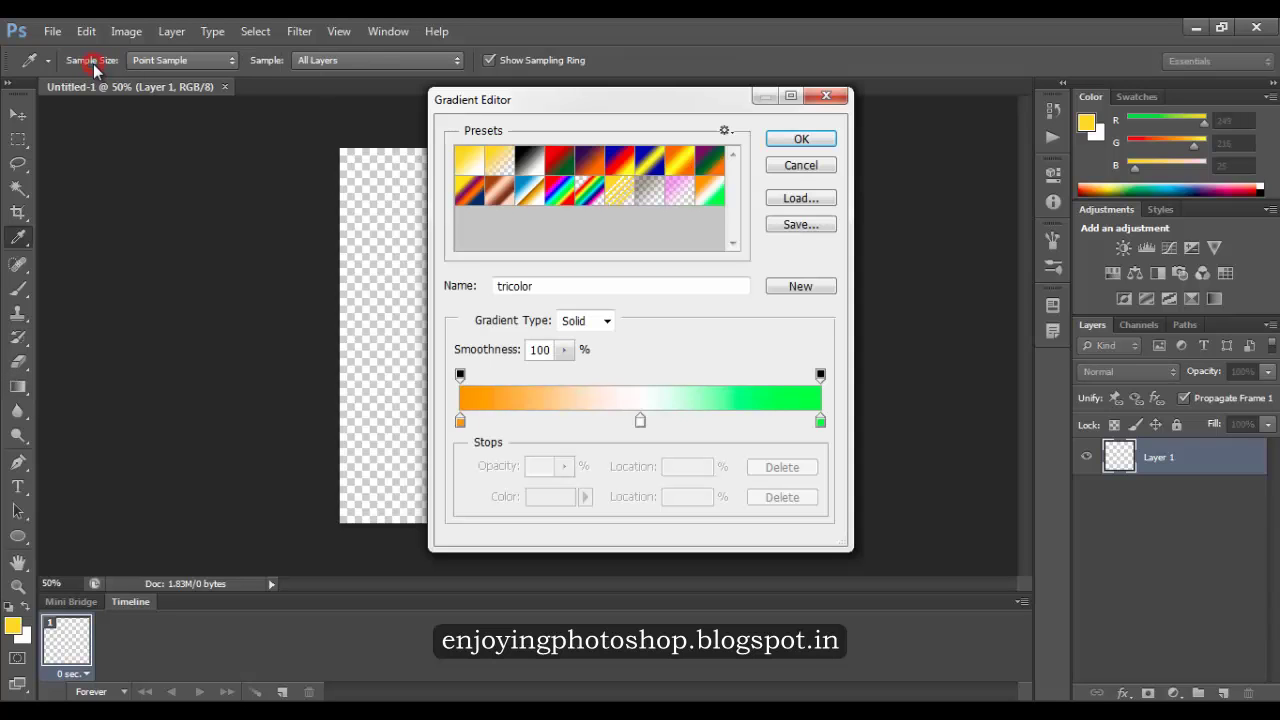
{"action": "left_click", "coordinate": [460, 422]}
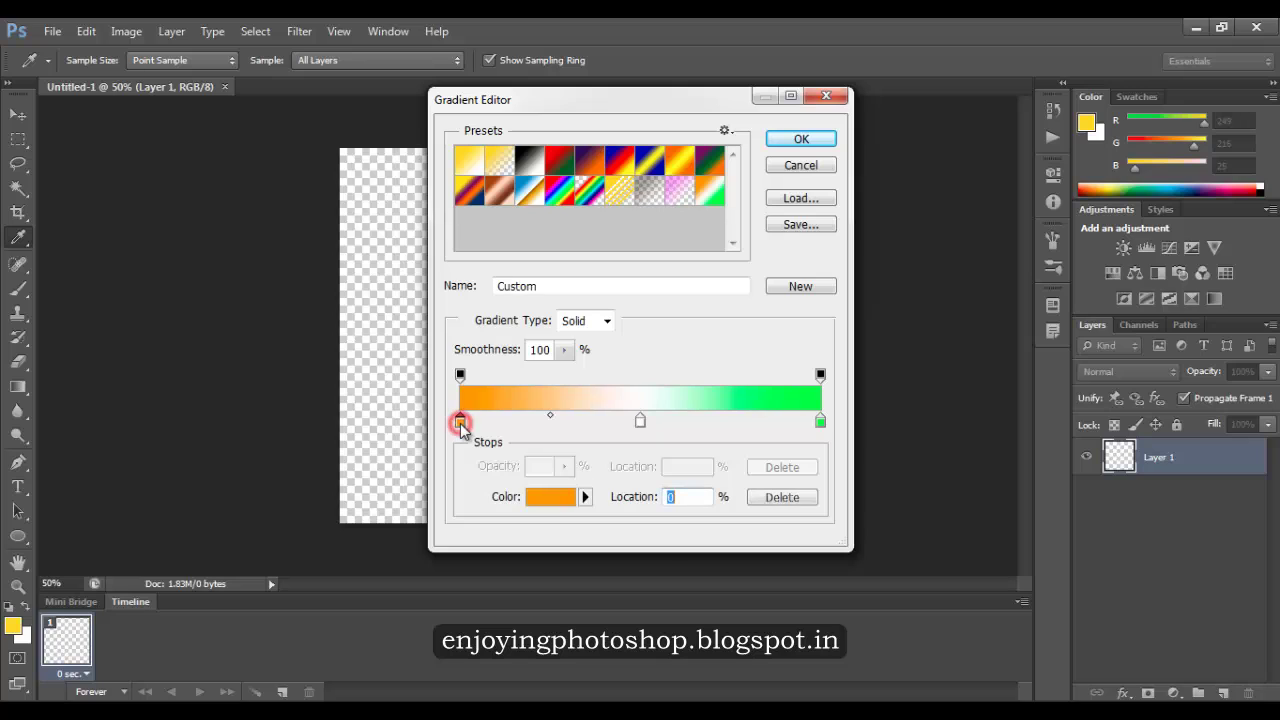
{"action": "left_click", "coordinate": [675, 500]}
{"action": "left_click", "coordinate": [820, 422]}
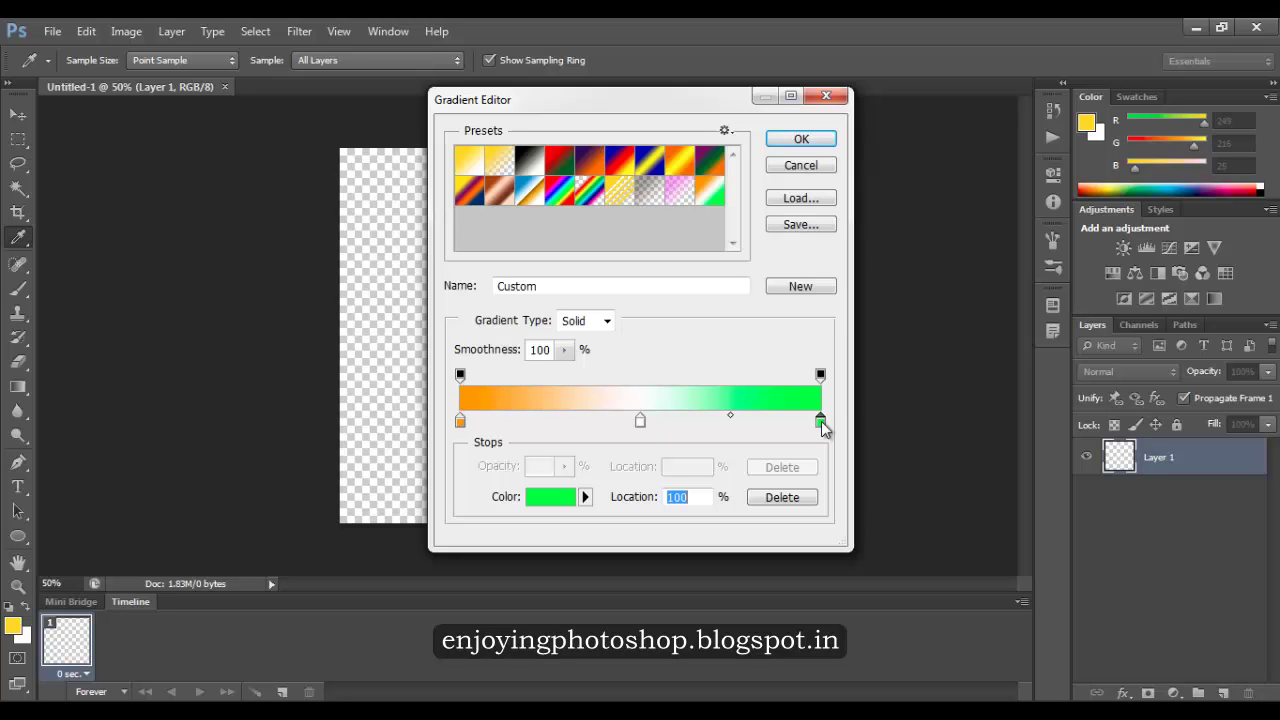
{"action": "left_click", "coordinate": [800, 138]}
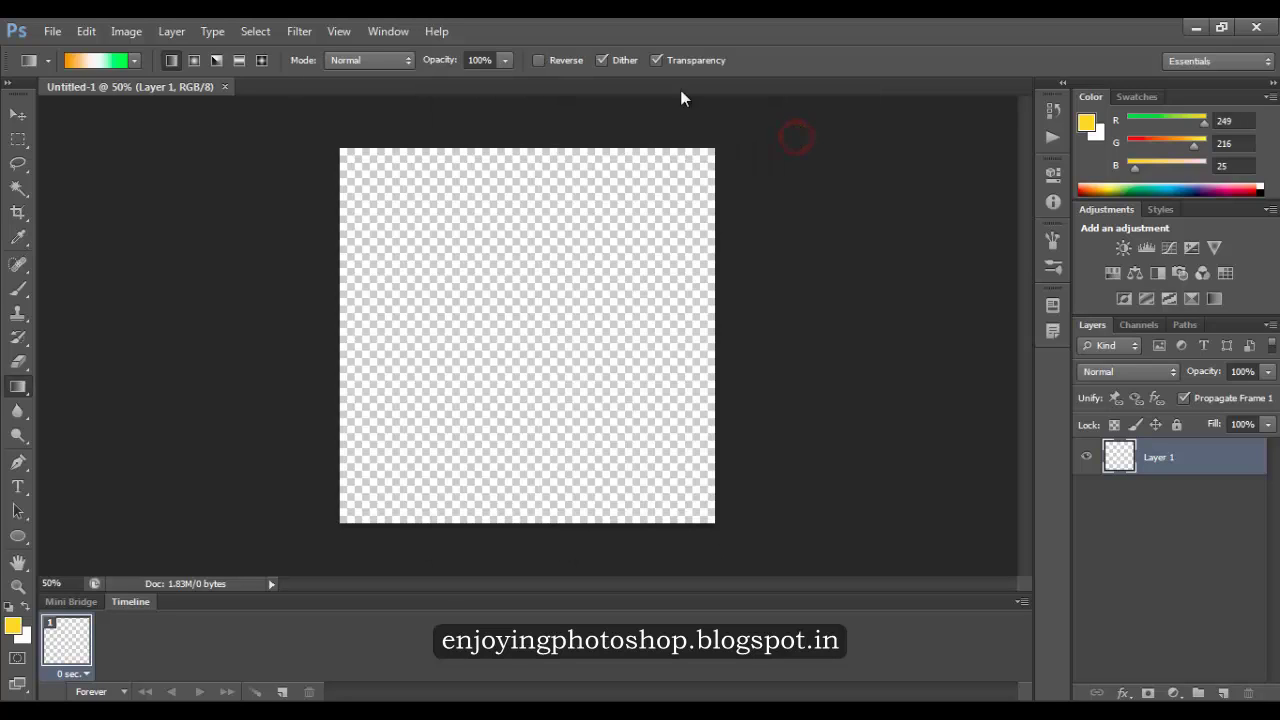
Step: Fill the layer with a linear gradient running straight from the canvas's top edge to its bottom edge, then undo it
{"action": "left_click", "coordinate": [170, 62]}
{"action": "left_click", "coordinate": [517, 153]}
{"action": "left_click_drag", "start_coordinate": [517, 153], "coordinate": [538, 520]}
{"action": "left_click_drag", "start_coordinate": [538, 520], "coordinate": [538, 520]}
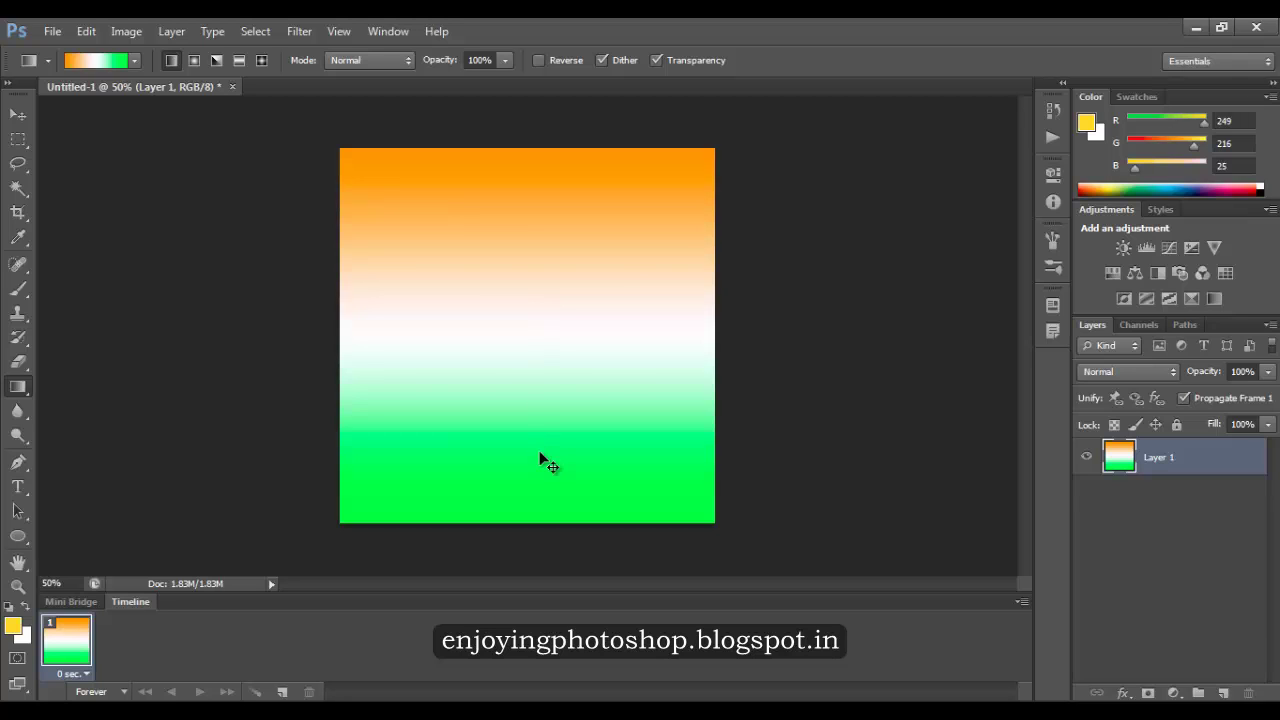
{"action": "key", "text": "ctrl+z"}
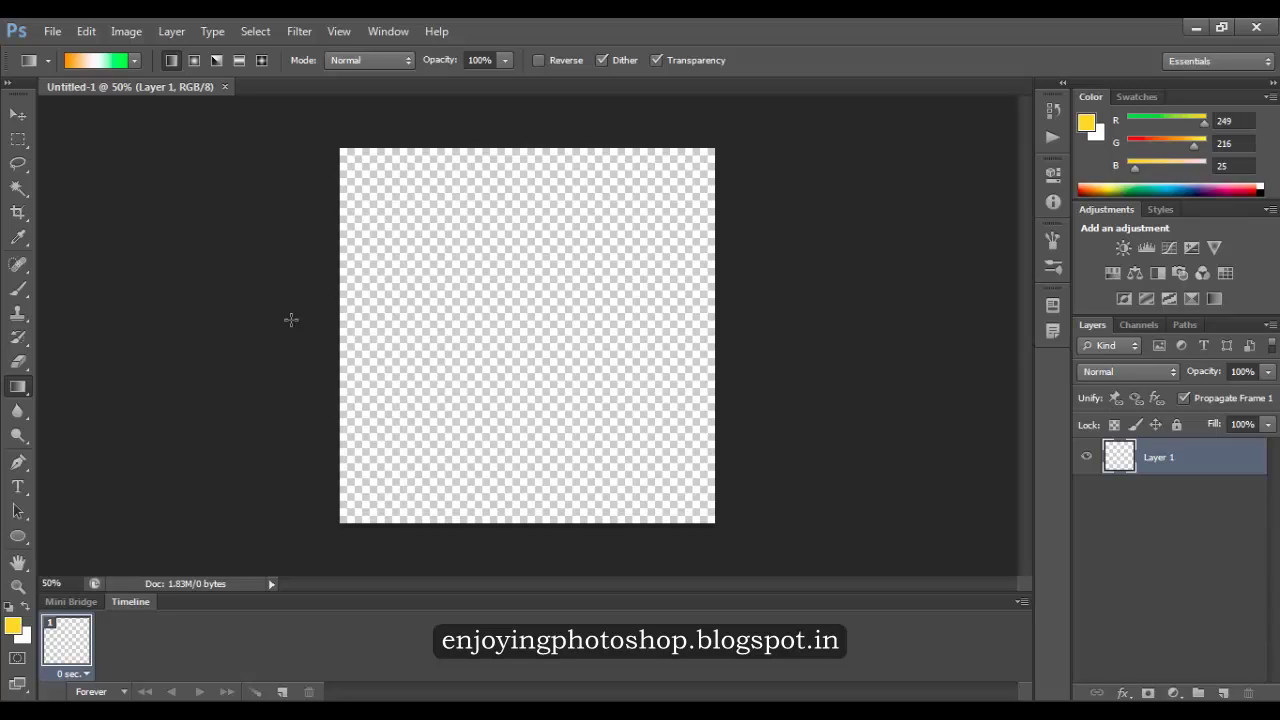
Step: Try a horizontal linear gradient starting outside the canvas's left edge and ending near its middle, then undo it
{"action": "left_click_drag", "start_coordinate": [291, 319], "coordinate": [537, 357]}
{"action": "left_click_drag", "start_coordinate": [537, 357], "coordinate": [537, 357]}
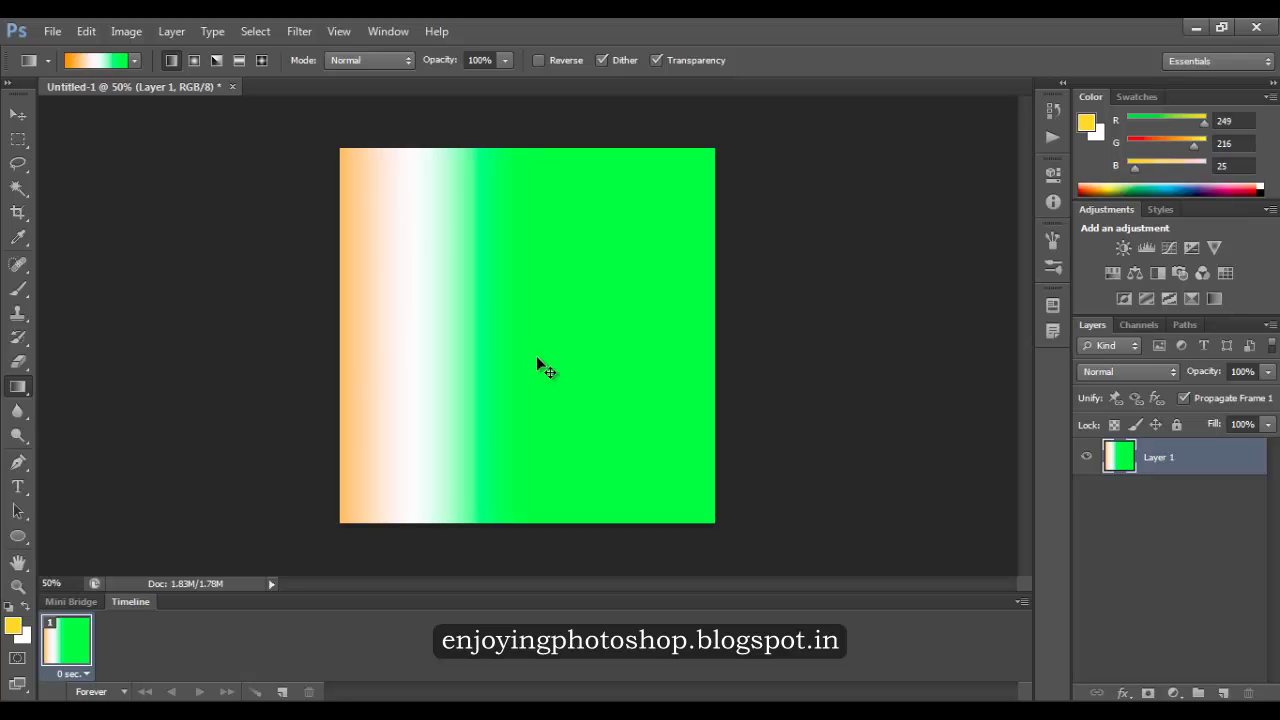
{"action": "key", "text": "ctrl+z"}
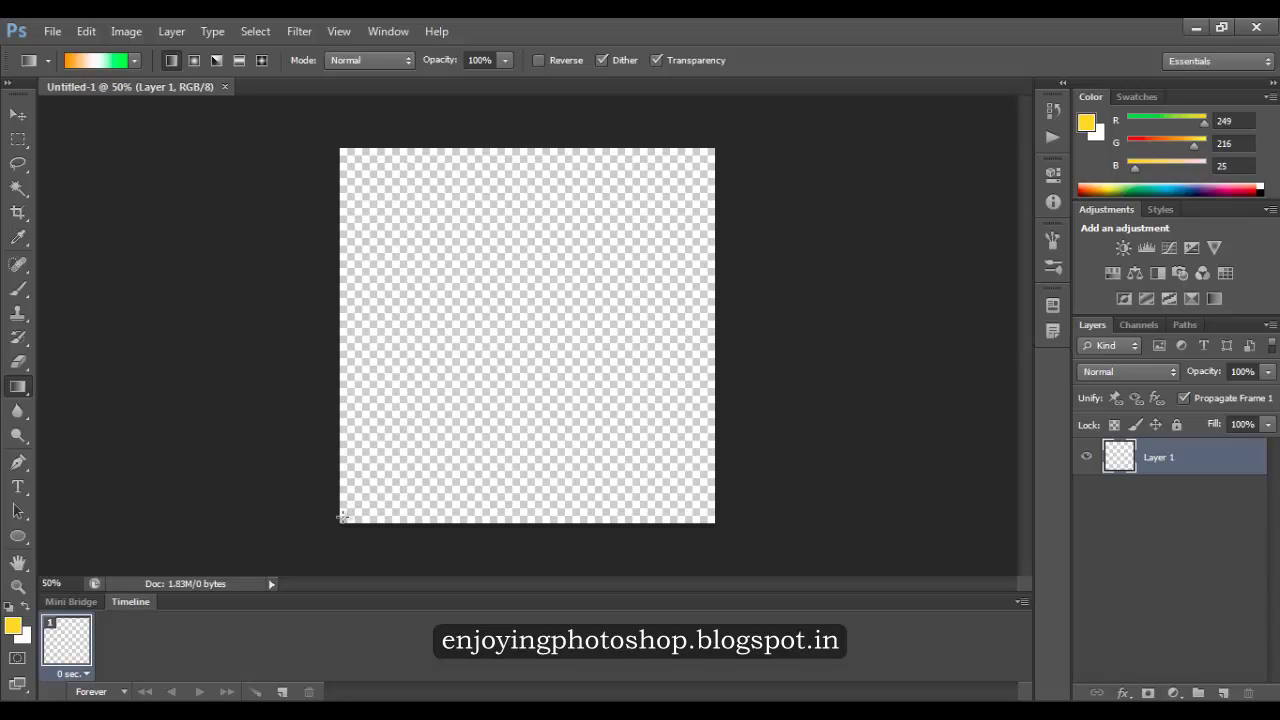
Step: Try diagonal linear gradients from the canvas's lower-left corner to the upper right and from the upper right to the lower left, undoing each
{"action": "left_click_drag", "start_coordinate": [341, 517], "coordinate": [700, 142]}
{"action": "left_click_drag", "start_coordinate": [700, 142], "coordinate": [700, 142]}
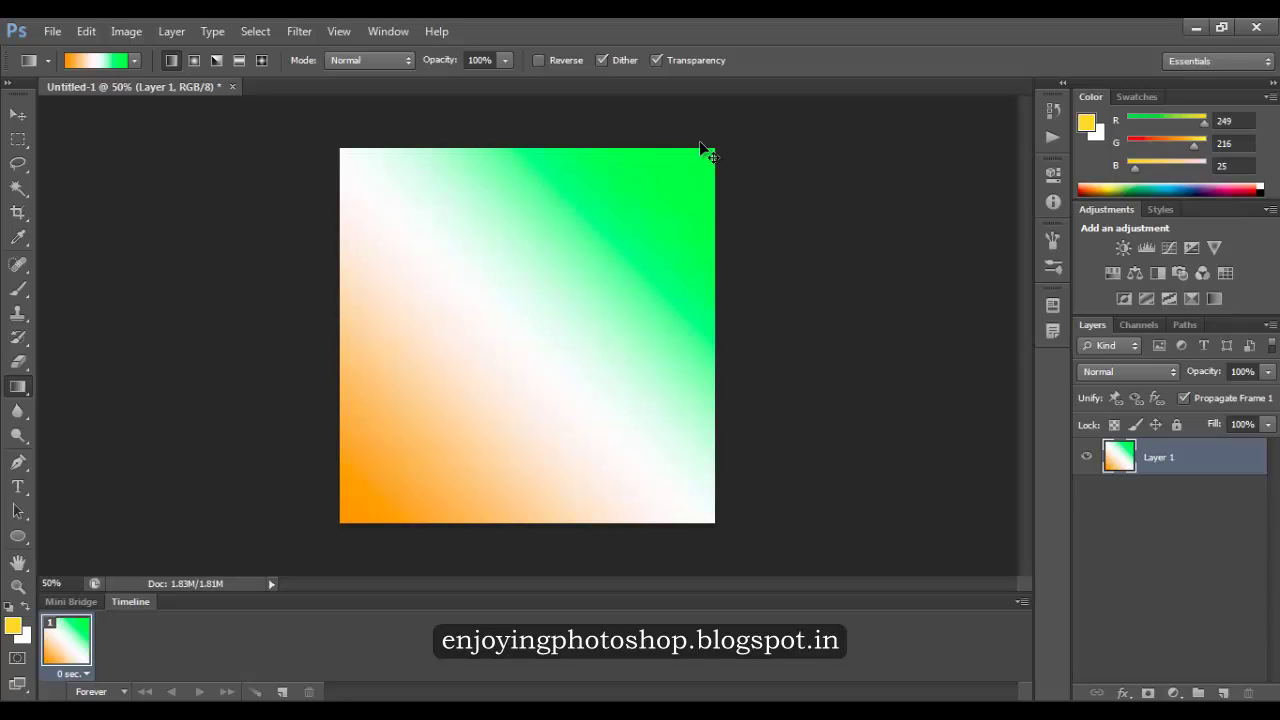
{"action": "key", "text": "ctrl+z"}
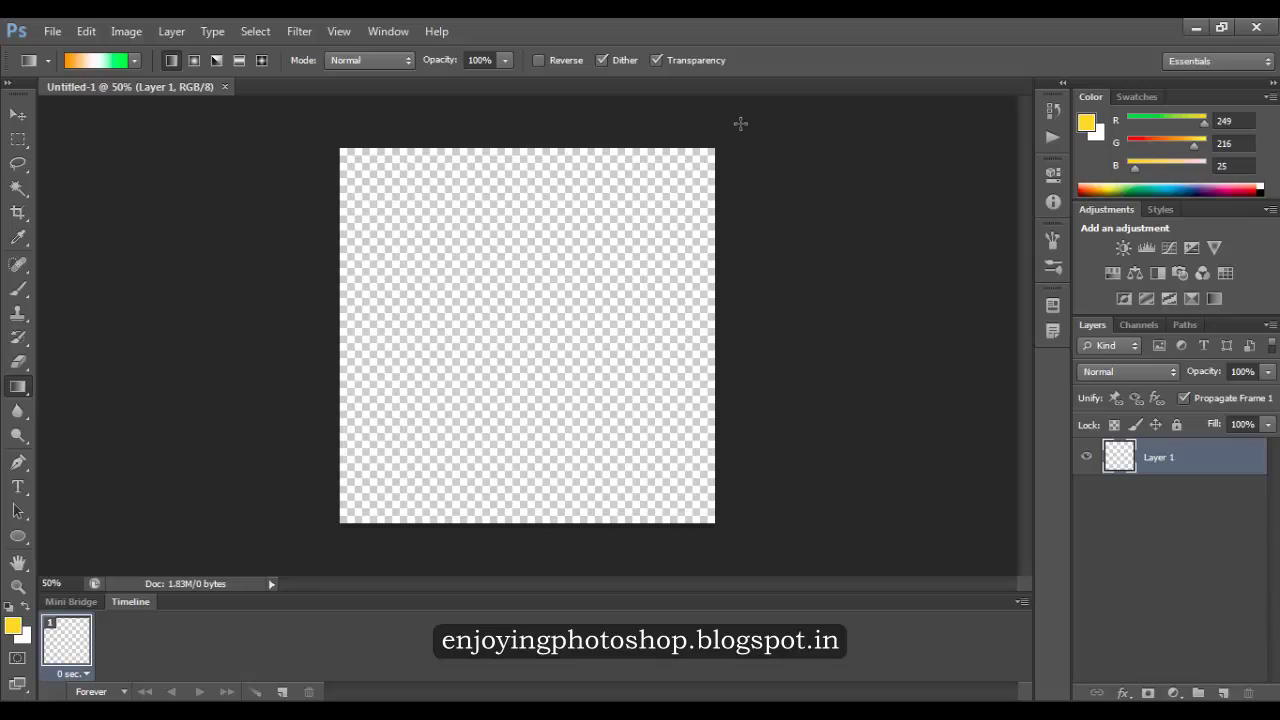
{"action": "left_click_drag", "start_coordinate": [740, 123], "coordinate": [453, 472]}
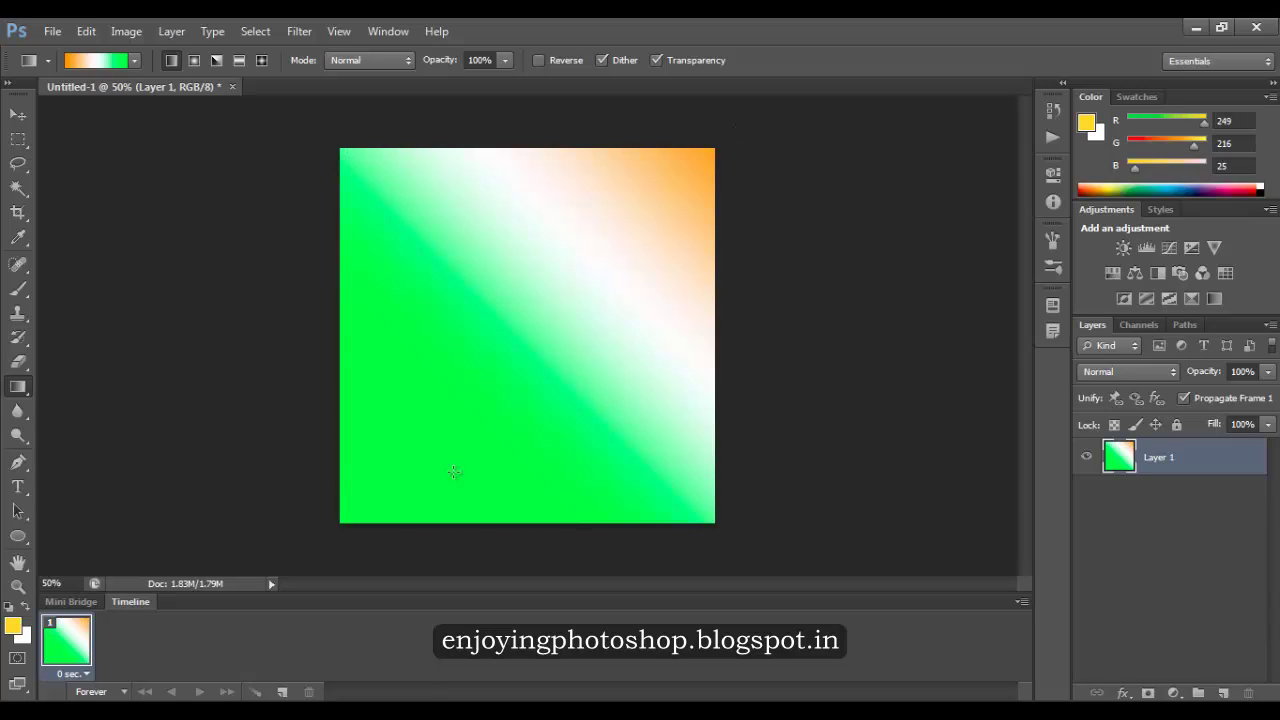
{"action": "key", "text": "ctrl+z"}
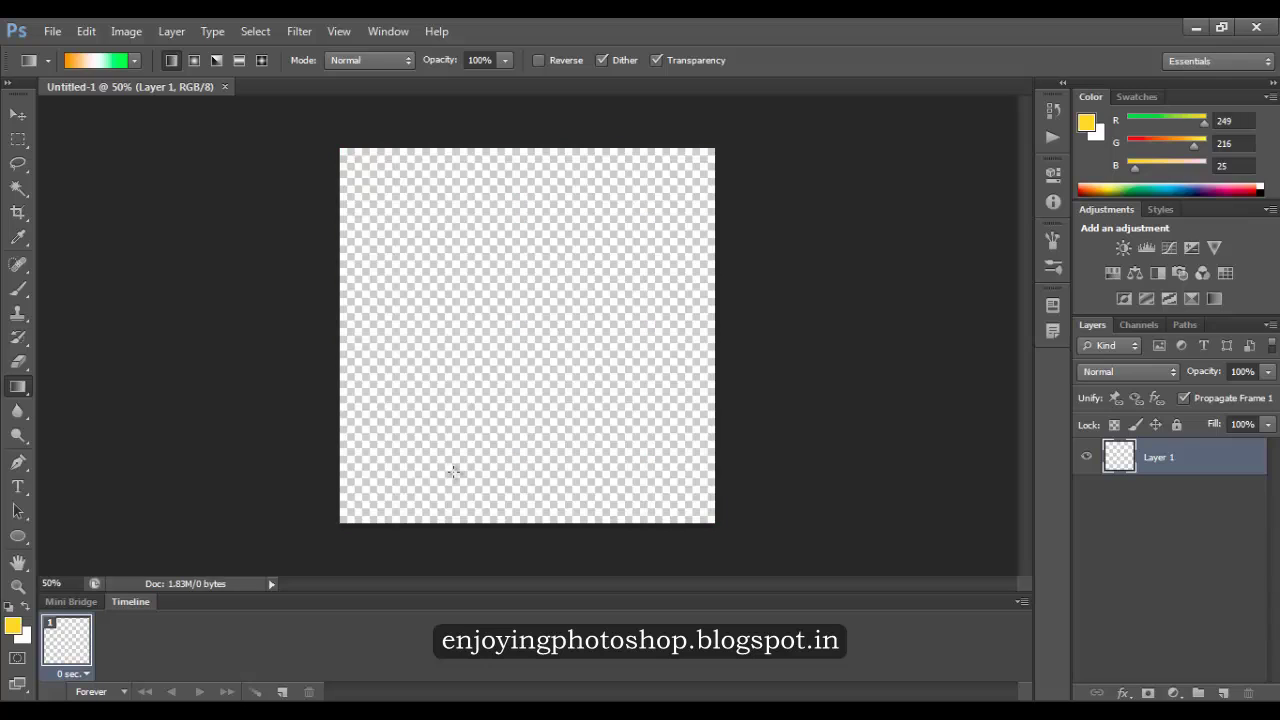
Step: Switch to the radial gradient type, draw a gradient from the canvas centre to the bottom edge, and undo it
{"action": "left_click", "coordinate": [195, 61]}
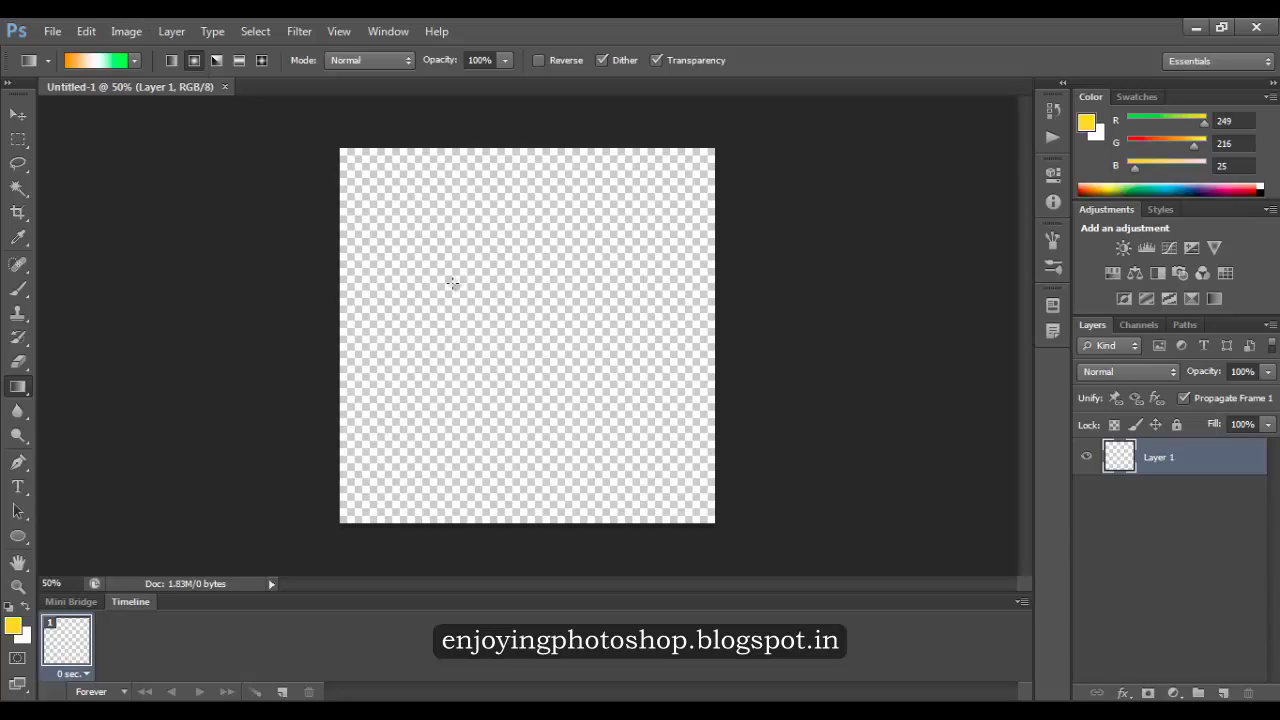
{"action": "left_click_drag", "start_coordinate": [517, 327], "coordinate": [522, 525]}
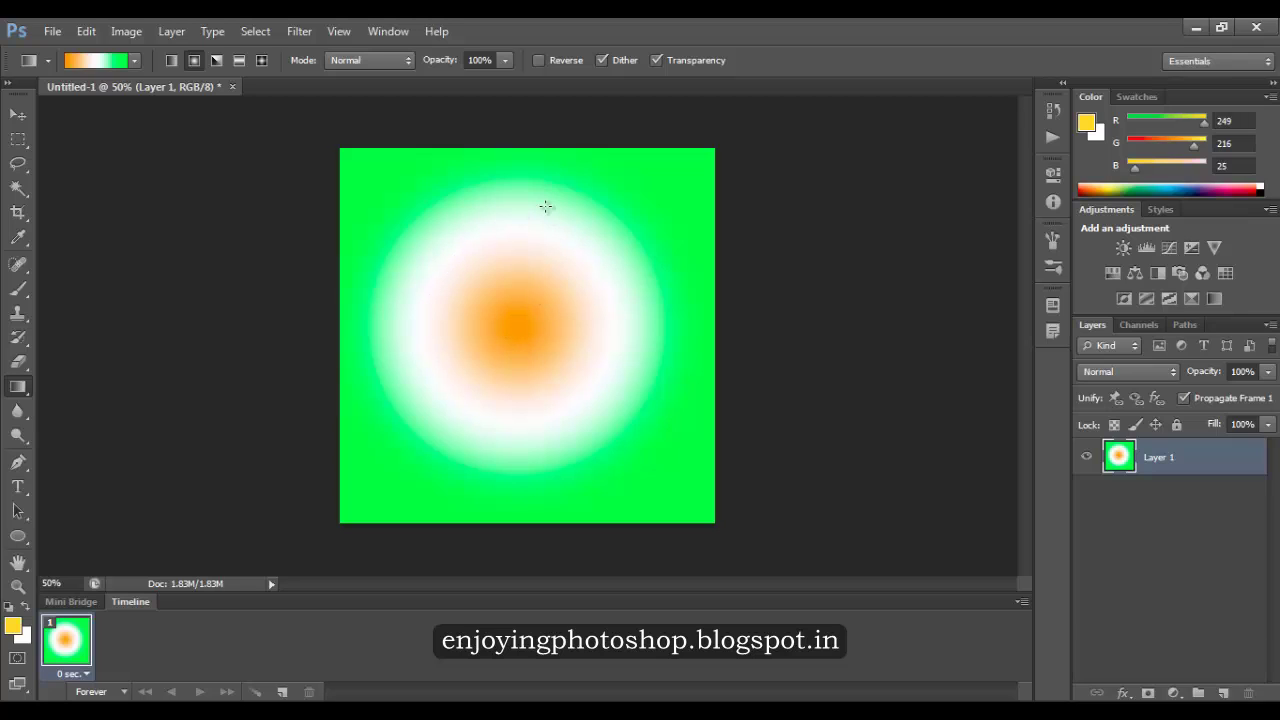
{"action": "key", "text": "ctrl+z"}
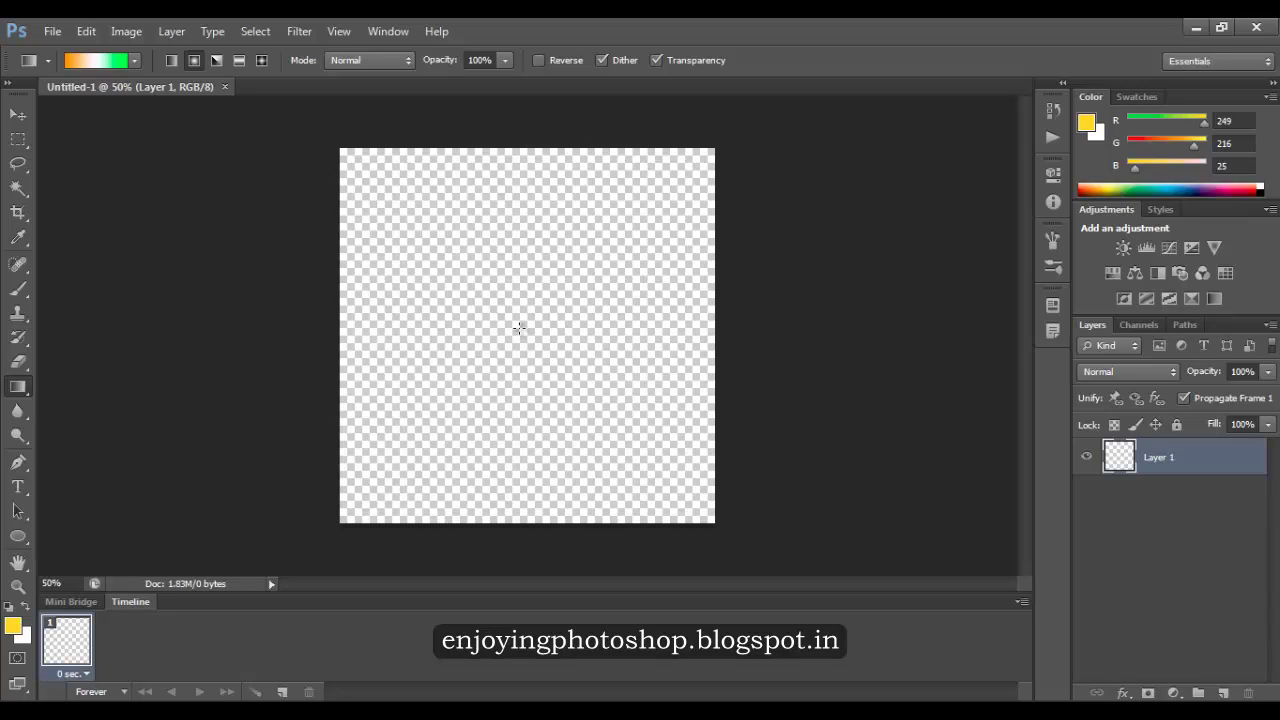
Step: Try two radial gradients from the canvas centre, one extending far past the right edge and one very short, undoing each
{"action": "left_click_drag", "start_coordinate": [518, 327], "coordinate": [956, 328]}
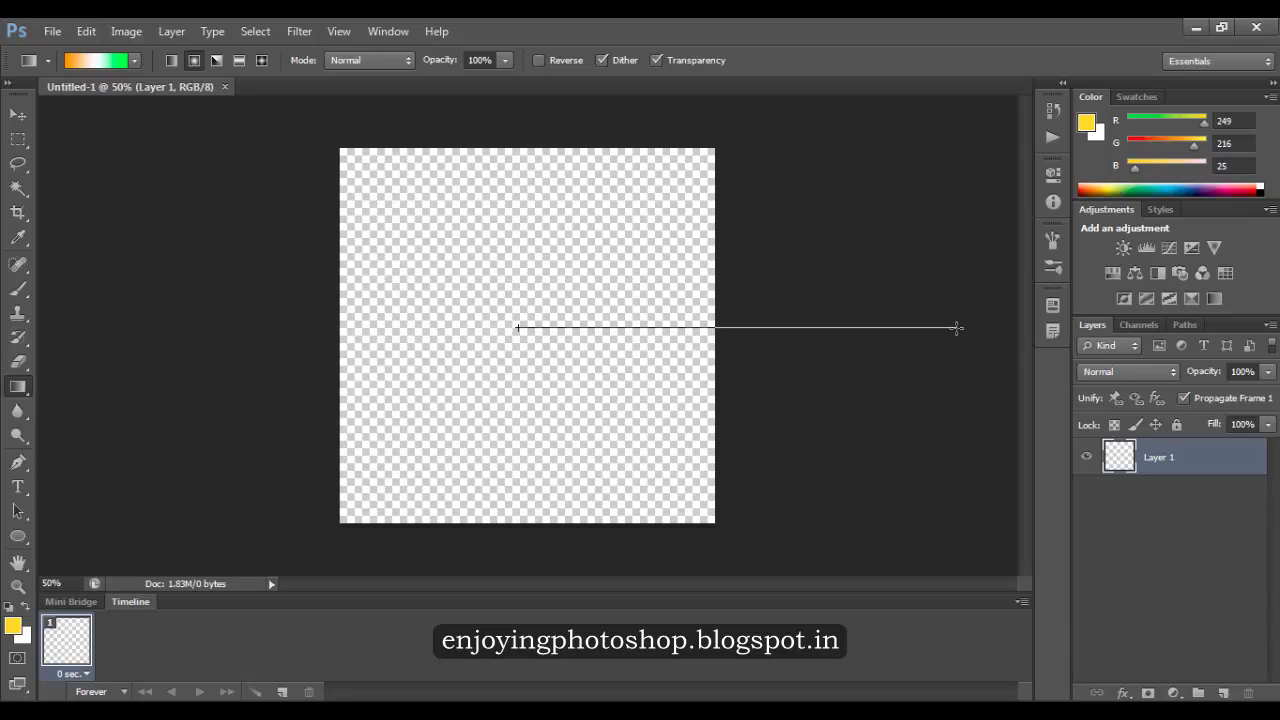
{"action": "left_click_drag", "start_coordinate": [956, 328], "coordinate": [956, 328]}
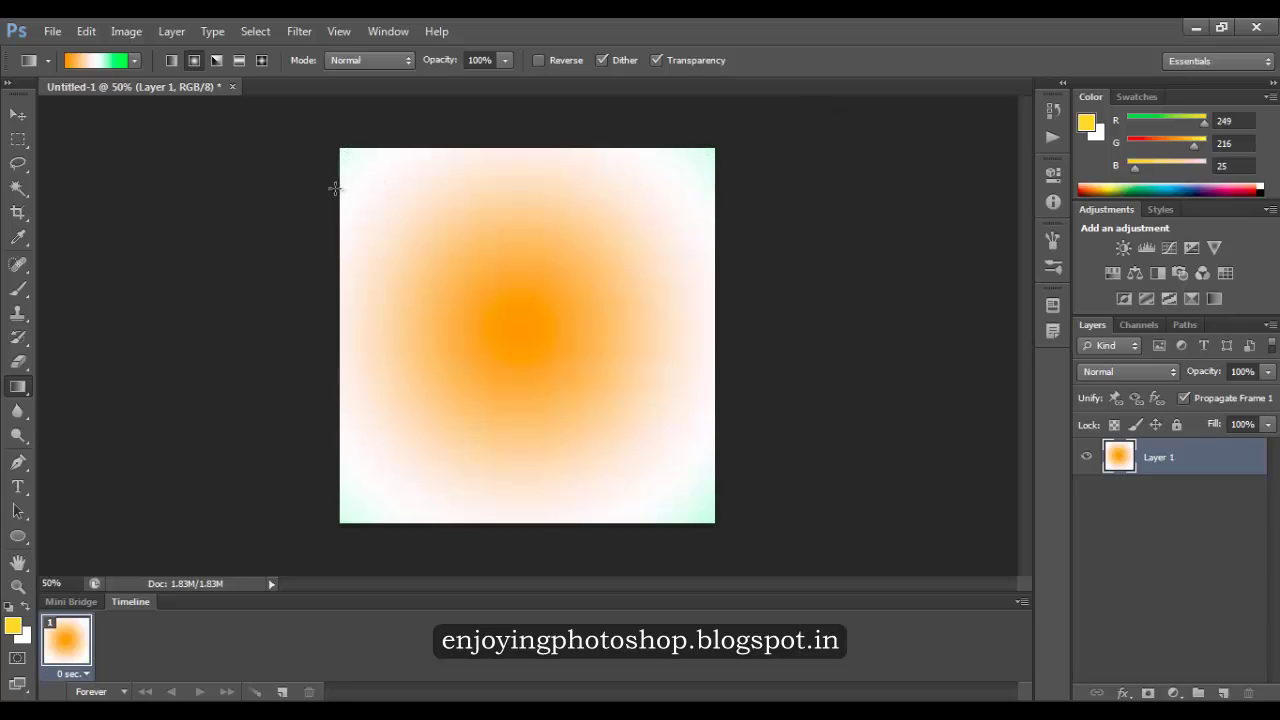
{"action": "key", "text": "ctrl+z"}
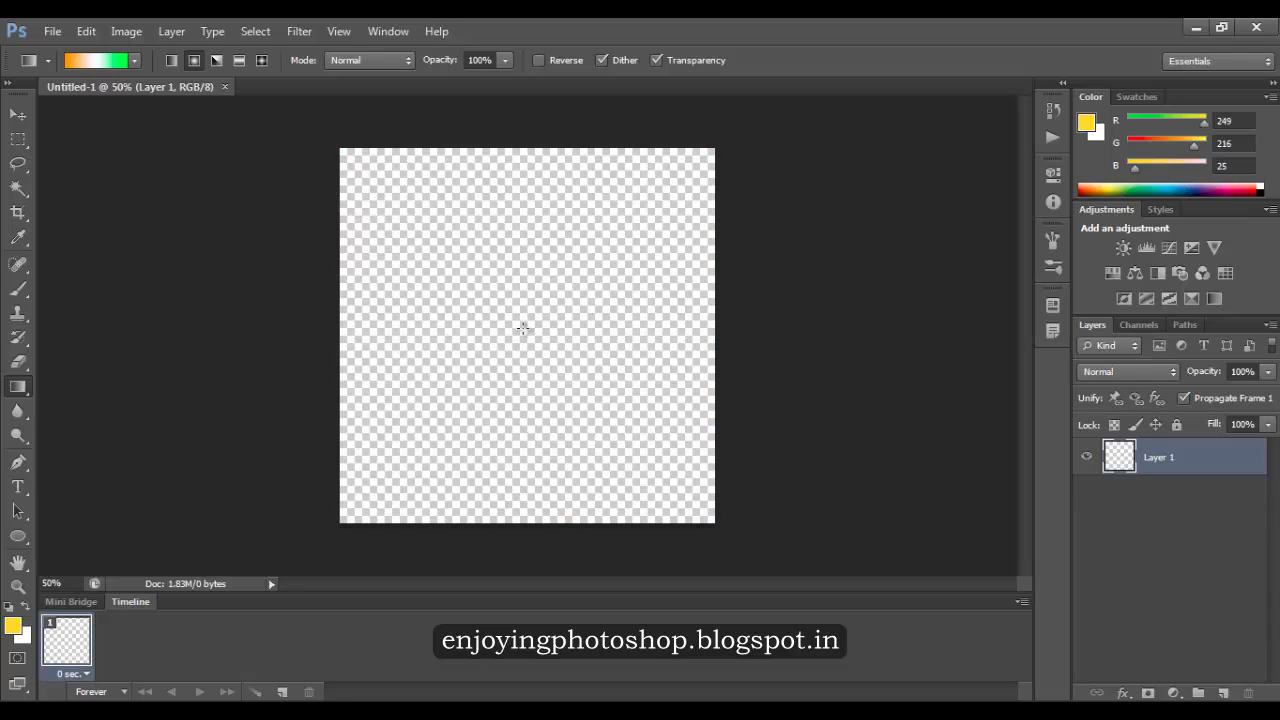
{"action": "left_click_drag", "start_coordinate": [522, 328], "coordinate": [533, 330]}
{"action": "left_click_drag", "start_coordinate": [522, 328], "coordinate": [537, 329]}
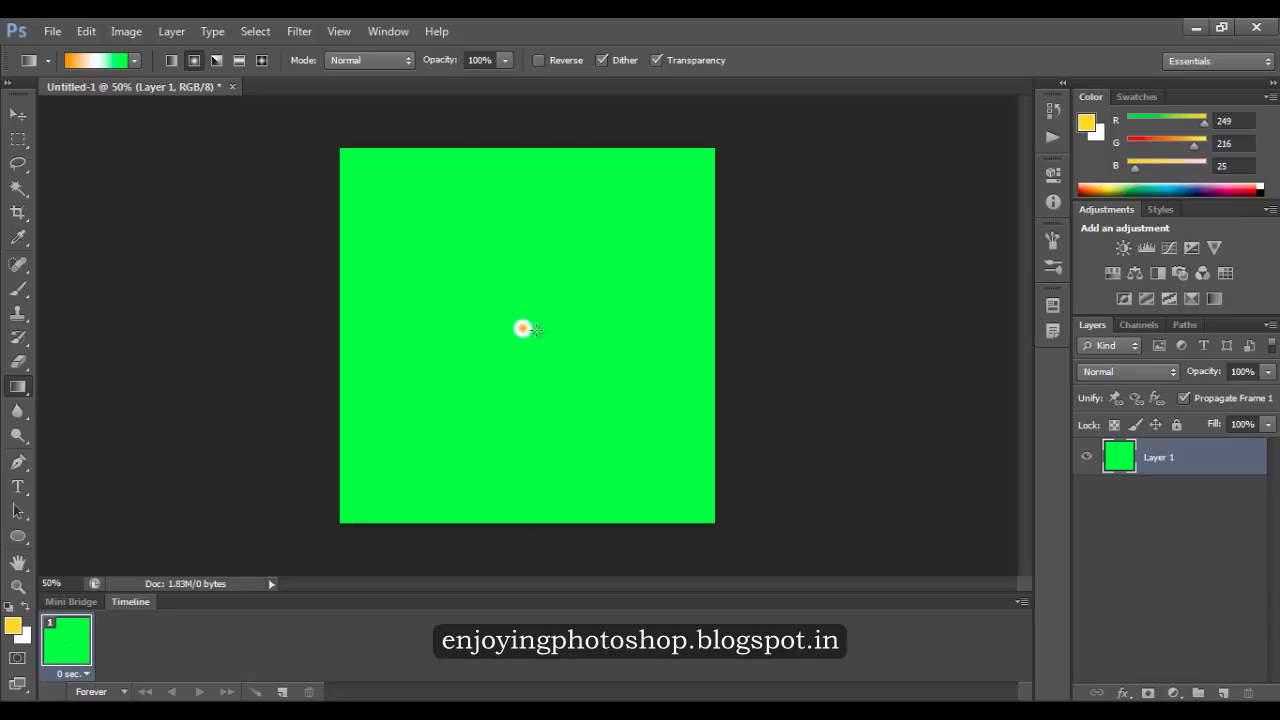
{"action": "key", "text": "ctrl+z"}
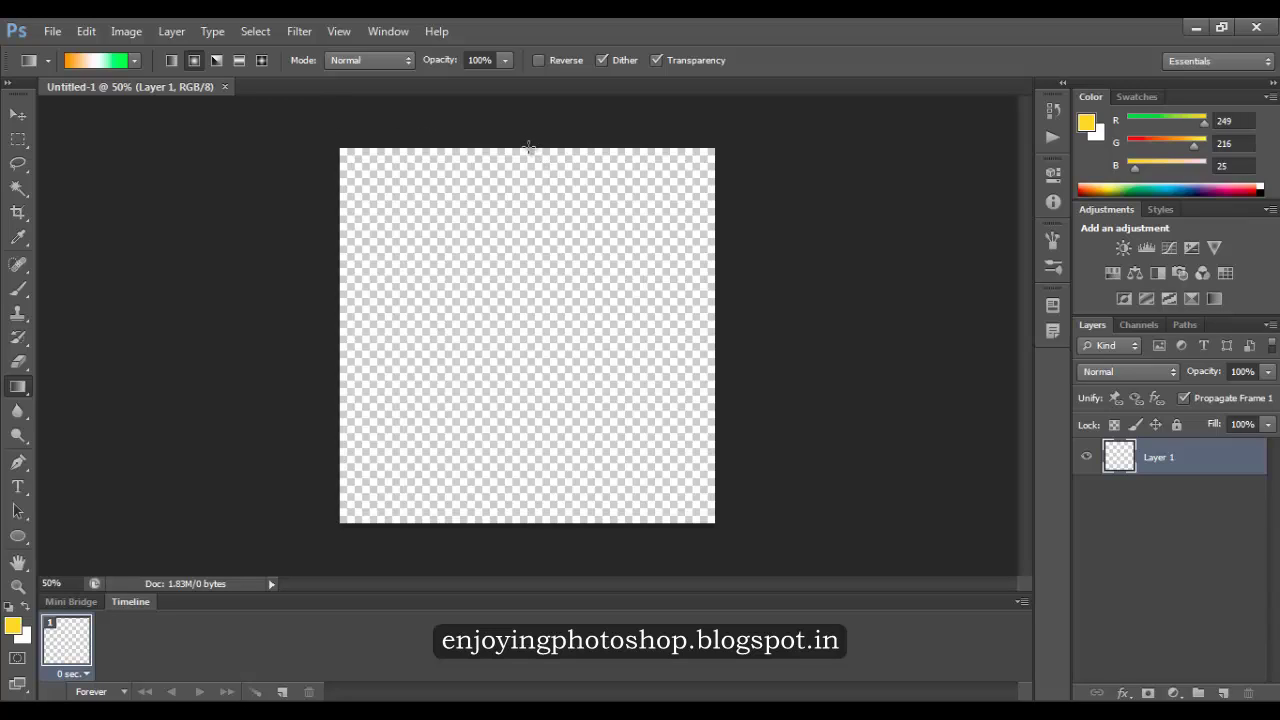
Step: Try off-centre radial gradients, one downward from the middle of the top edge and one upward from the lower-left area, undoing each
{"action": "left_click_drag", "start_coordinate": [528, 147], "coordinate": [550, 427]}
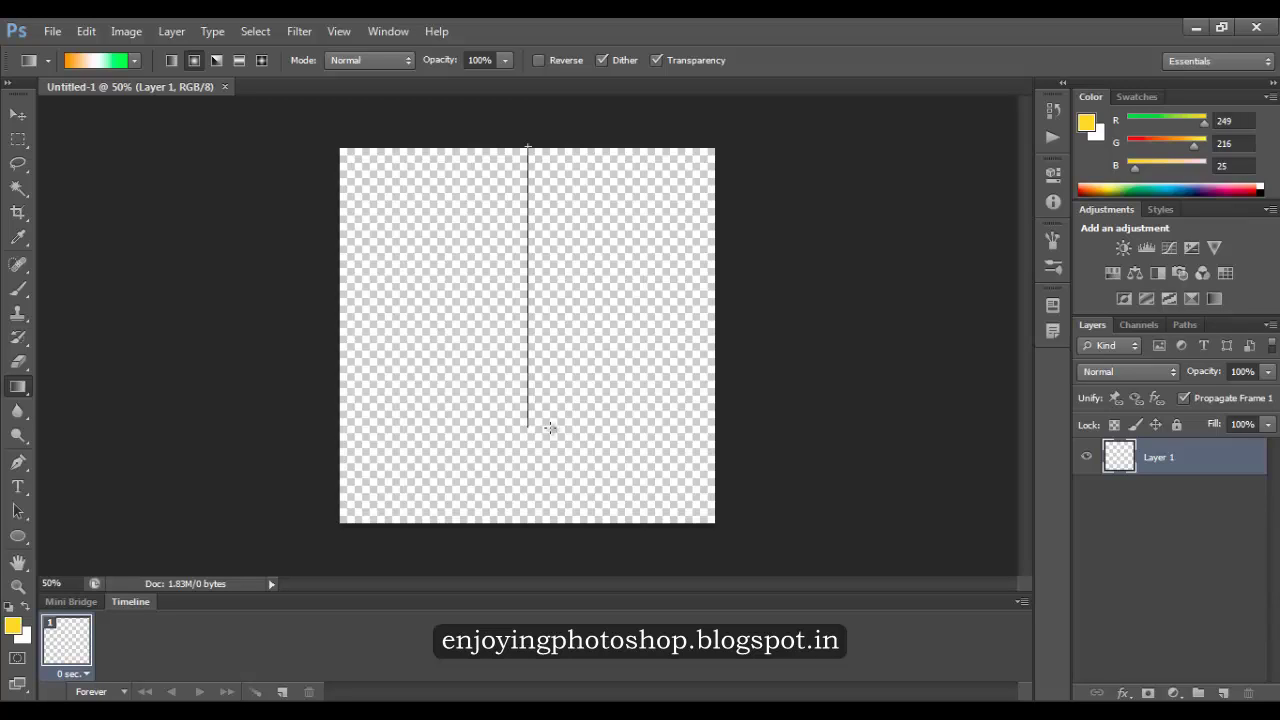
{"action": "left_click_drag", "start_coordinate": [550, 428], "coordinate": [552, 472]}
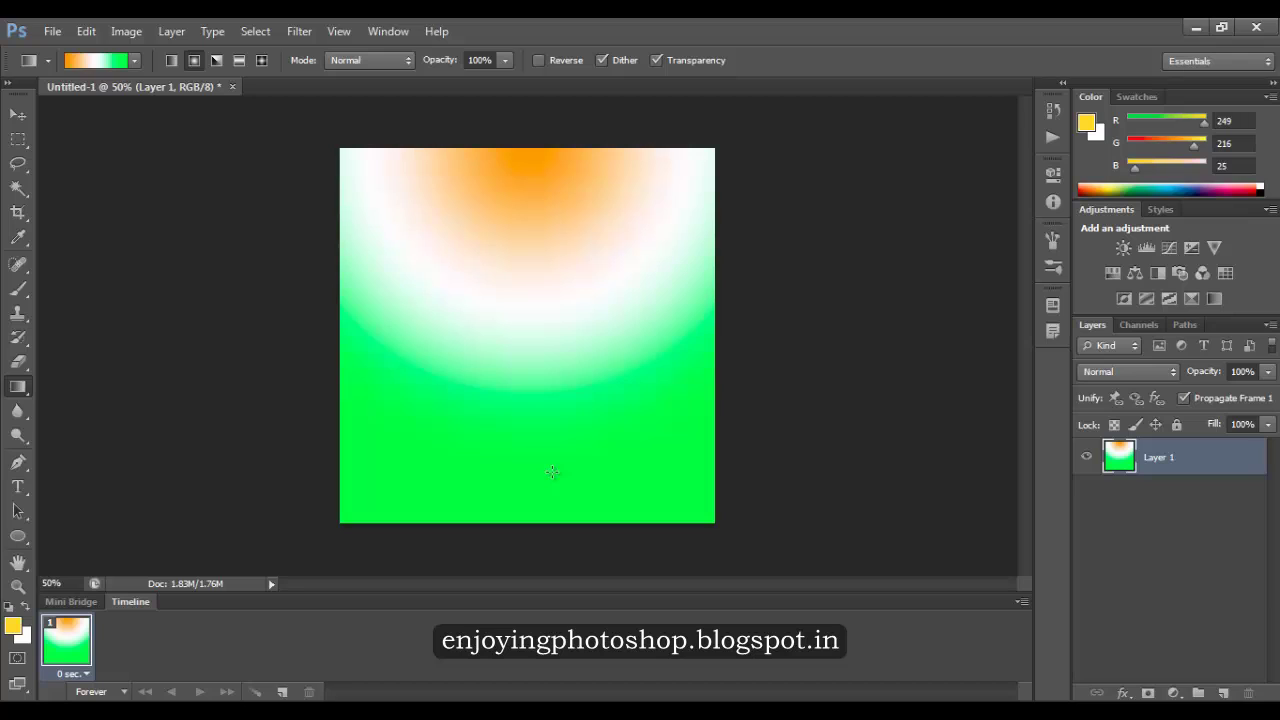
{"action": "key", "text": "ctrl+z"}
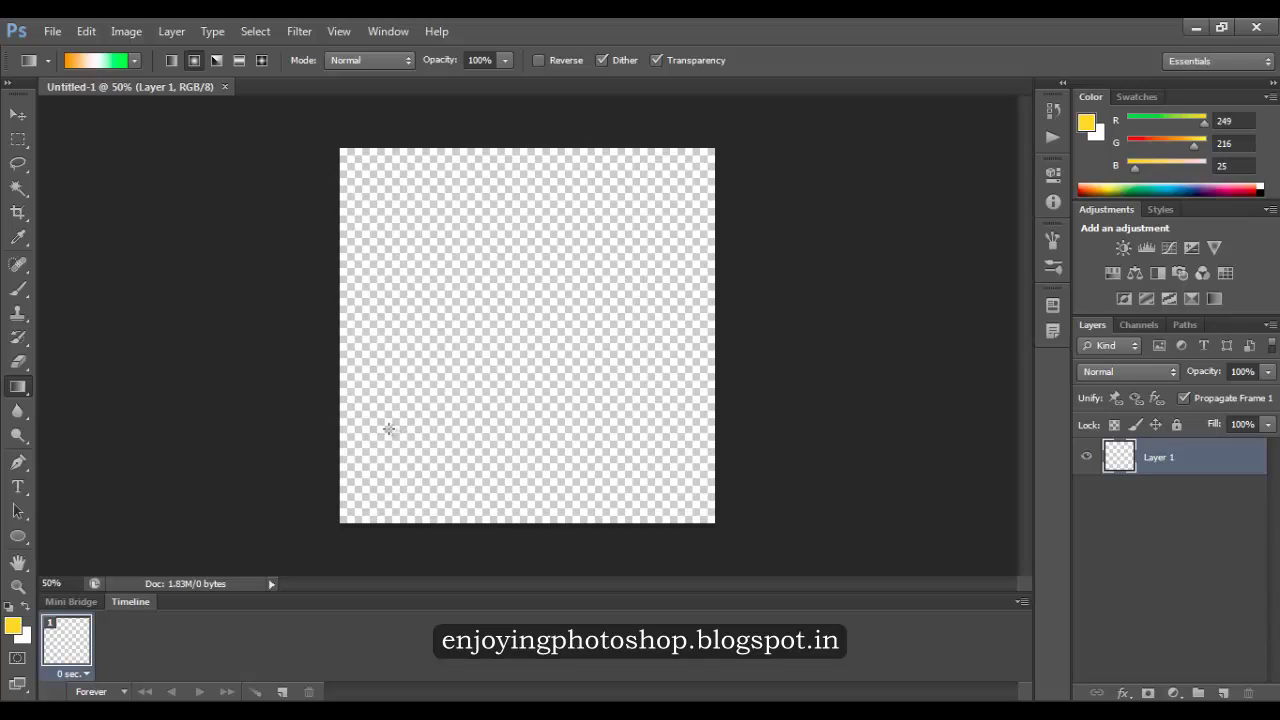
{"action": "left_click_drag", "start_coordinate": [388, 428], "coordinate": [544, 182]}
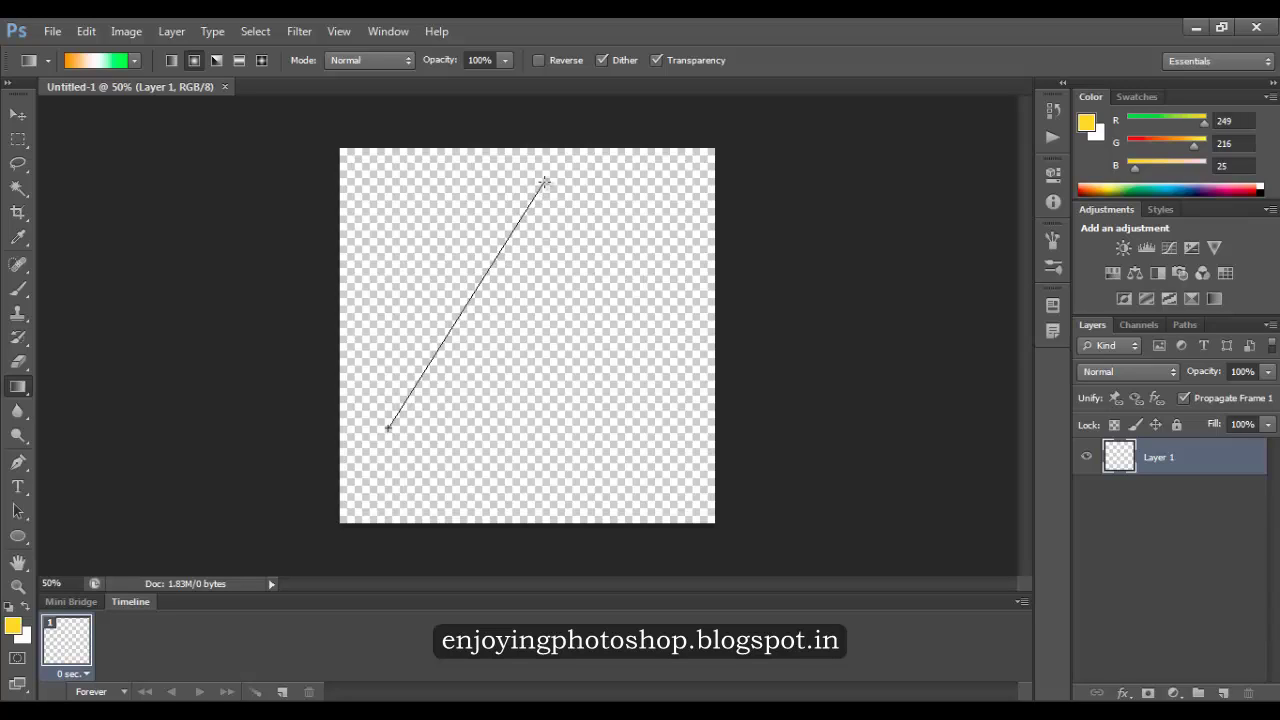
{"action": "left_click_drag", "start_coordinate": [544, 182], "coordinate": [544, 182]}
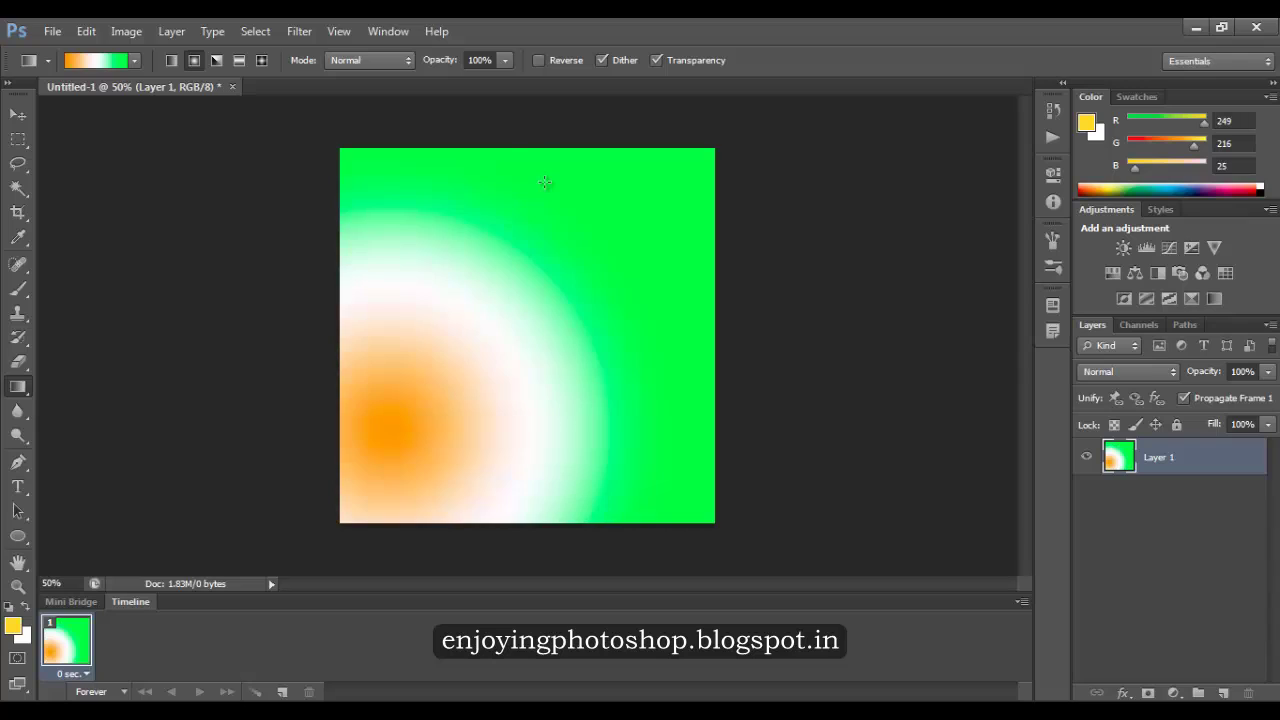
{"action": "key", "text": "ctrl+z"}
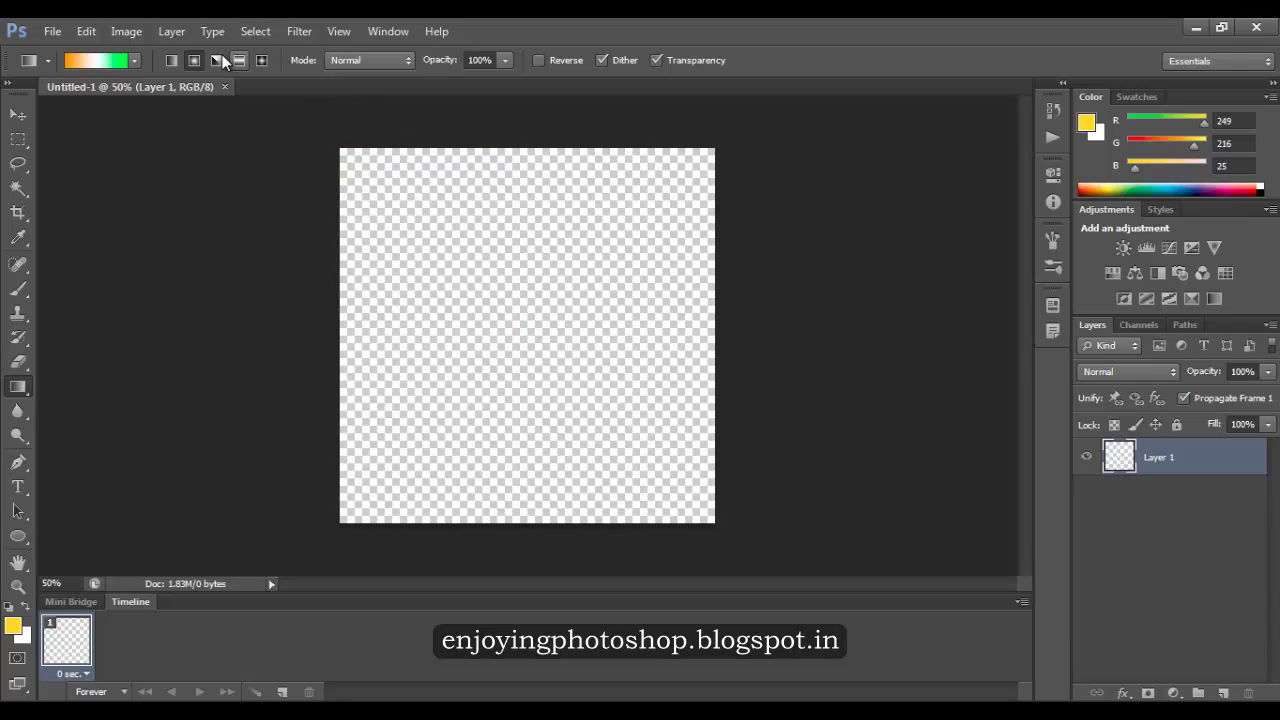
Step: Switch to the angle gradient type, draw a gradient from the canvas centre straight down to the bottom edge, and undo it
{"action": "left_click", "coordinate": [216, 61]}
{"action": "left_click_drag", "start_coordinate": [534, 325], "coordinate": [535, 516]}
{"action": "left_click_drag", "start_coordinate": [535, 516], "coordinate": [536, 516]}
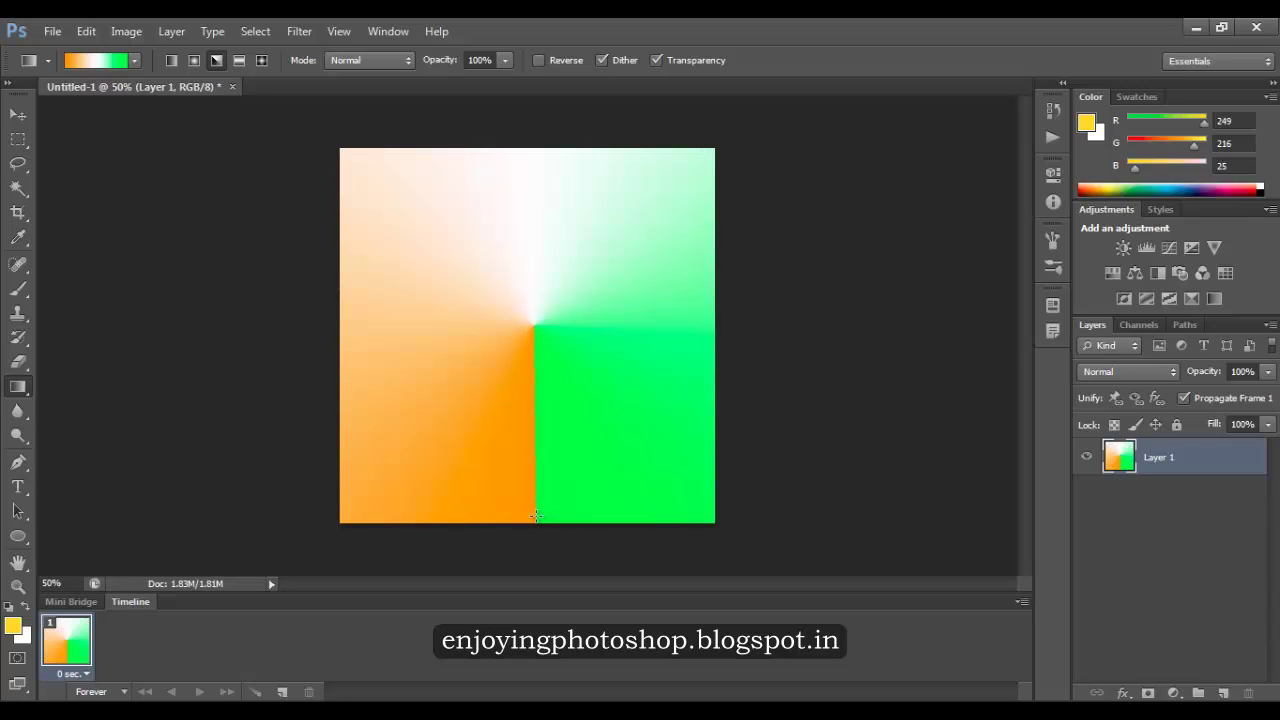
{"action": "key", "text": "ctrl+z"}
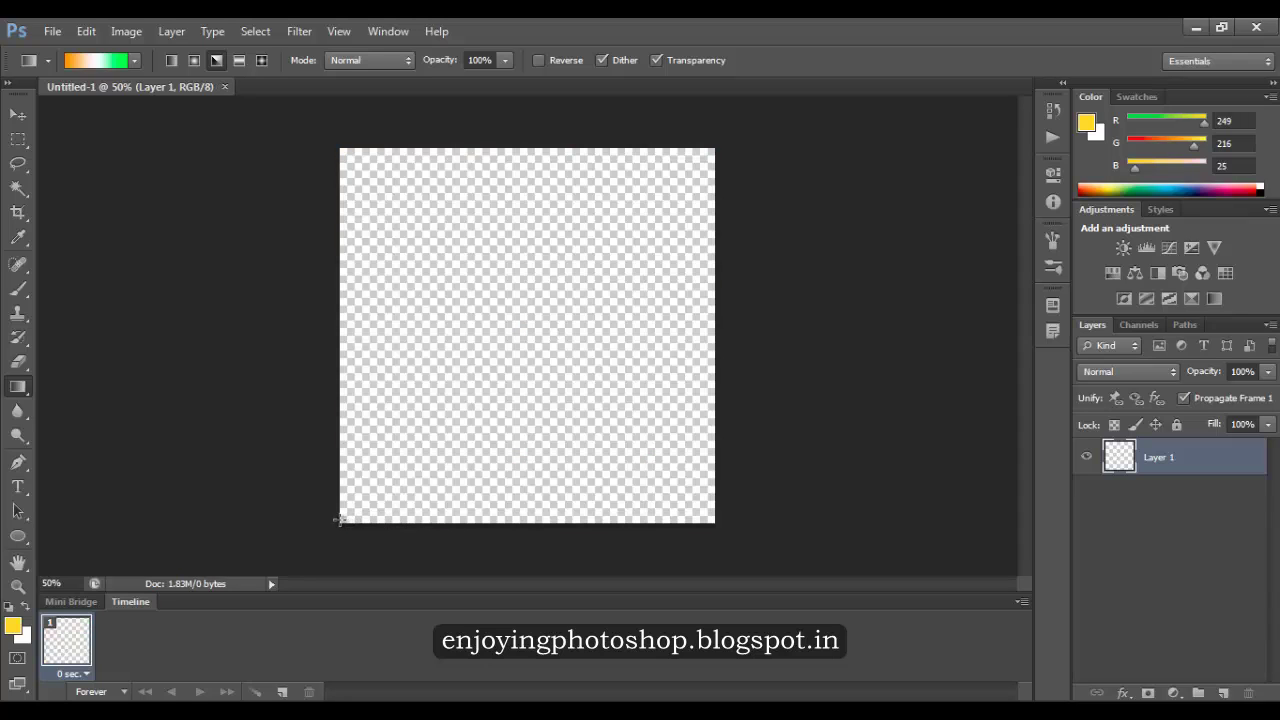
Step: Try a 45-degree angle gradient from the canvas's lower-left corner toward the upper-right corner, then undo it
{"action": "left_click_drag", "start_coordinate": [340, 520], "coordinate": [633, 91]}
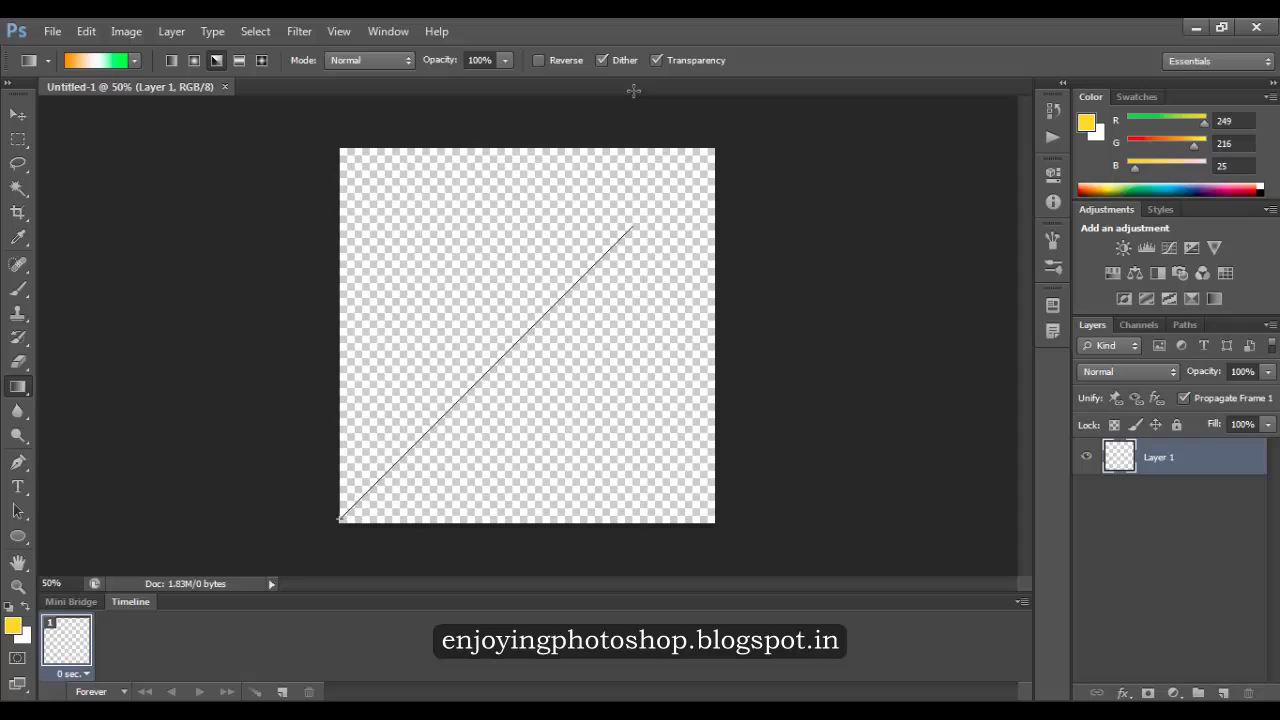
{"action": "left_click_drag", "start_coordinate": [633, 91], "coordinate": [636, 99]}
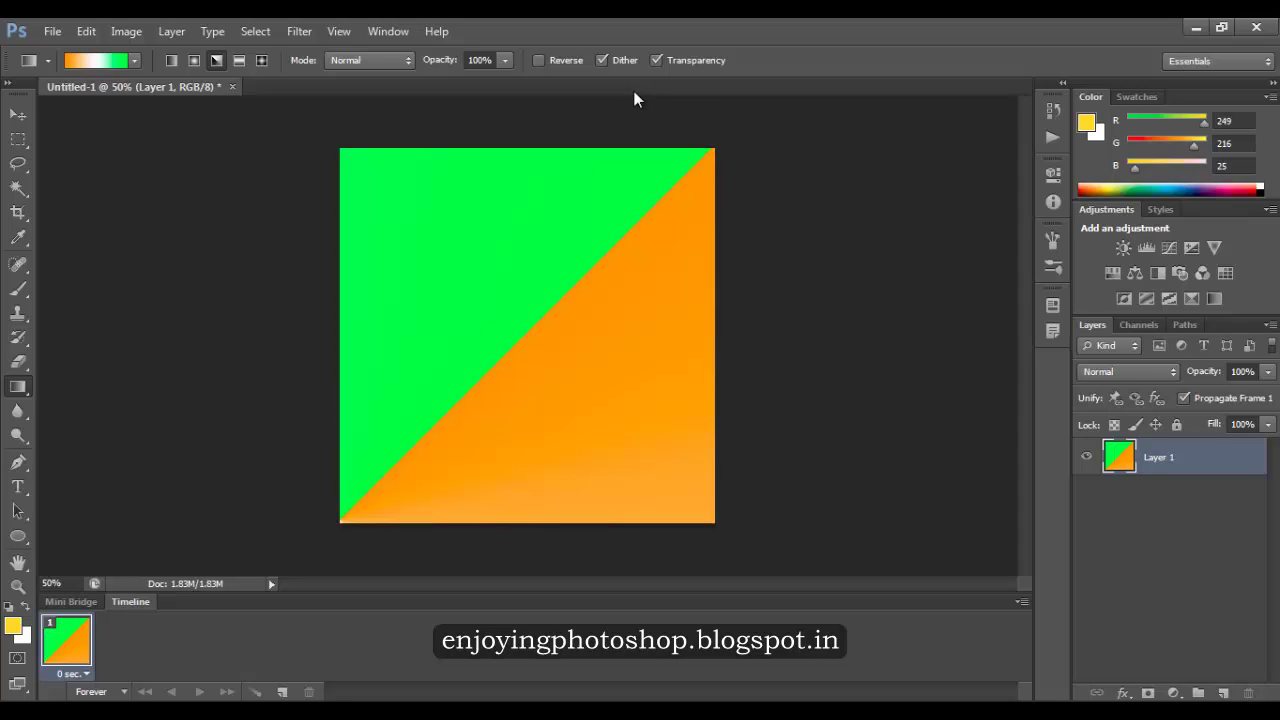
{"action": "key", "text": "ctrl+z"}
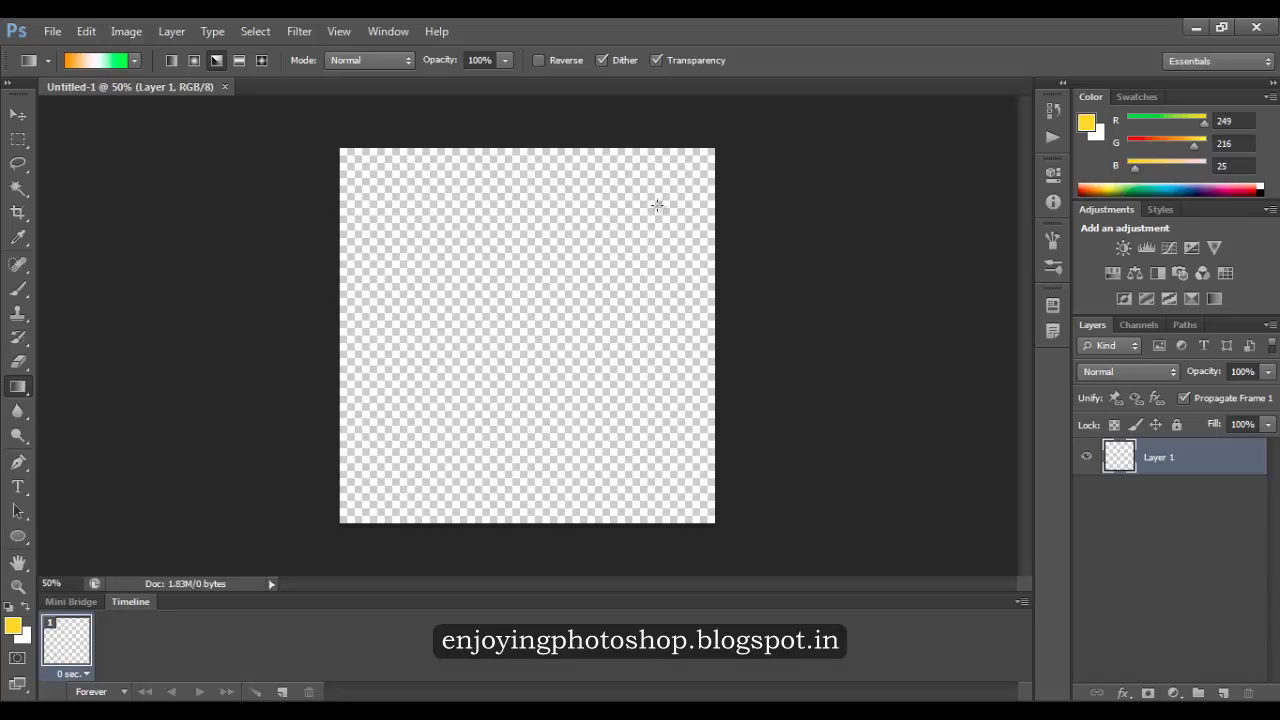
Step: Draw and undo an angle gradient running outward near the canvas's upper-right corner, and switch the gradient type to Reflected
{"action": "left_click_drag", "start_coordinate": [656, 204], "coordinate": [794, 32]}
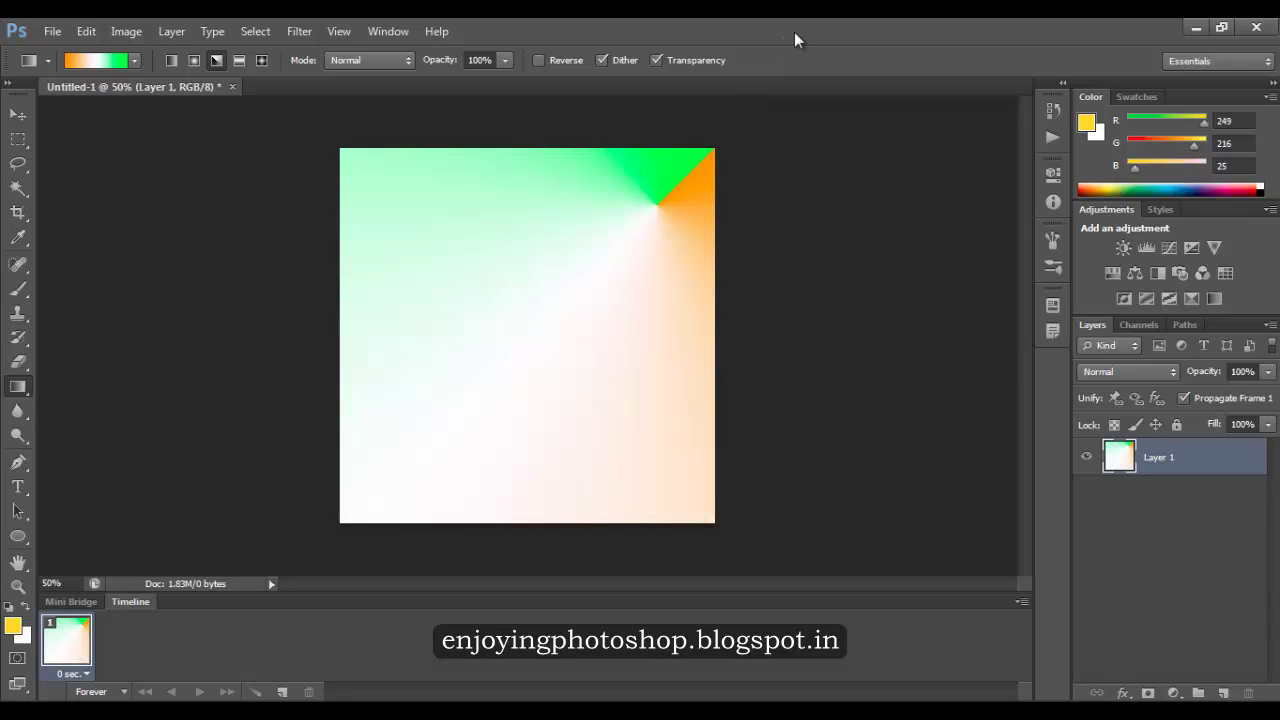
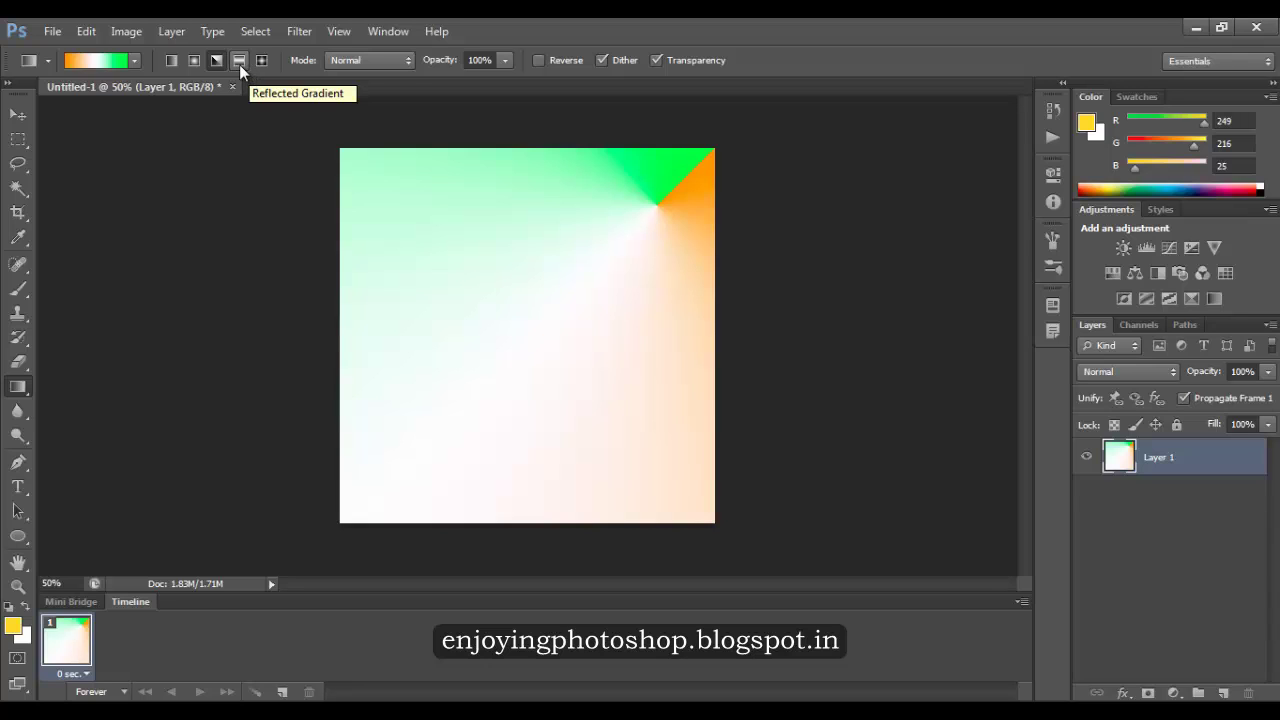
{"action": "left_click", "coordinate": [239, 62]}
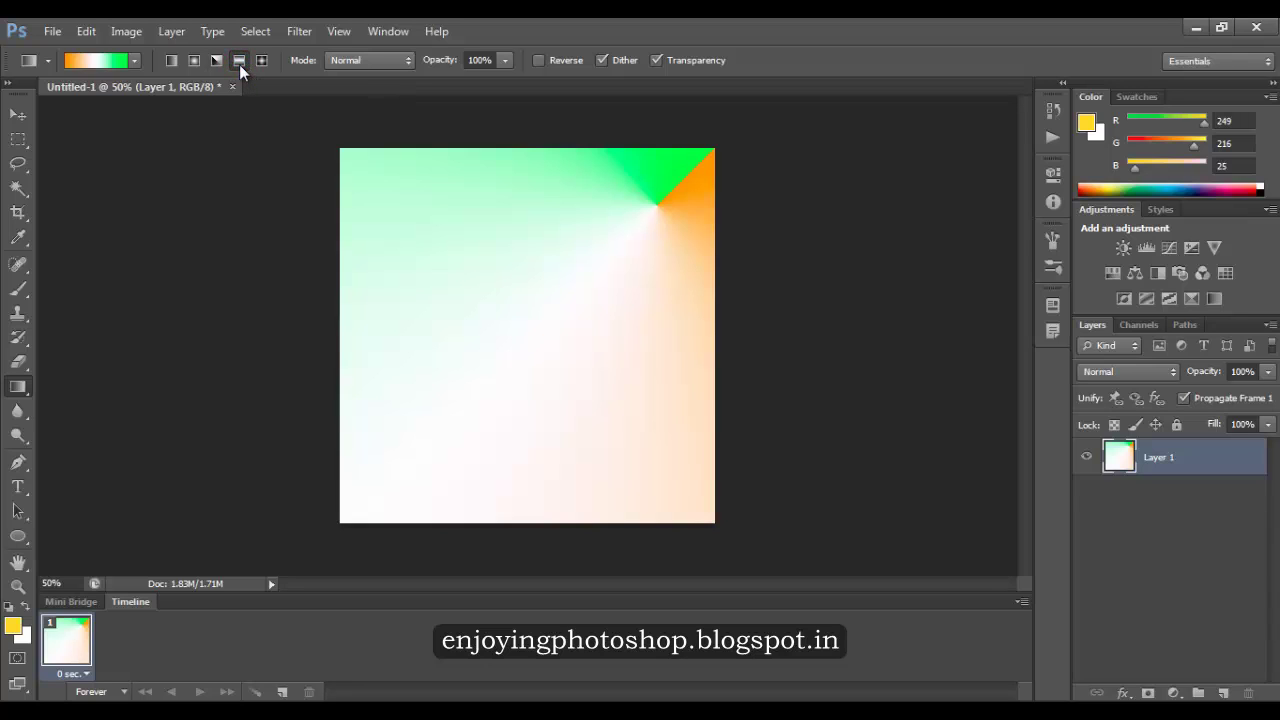
{"action": "key", "text": "ctrl+z"}
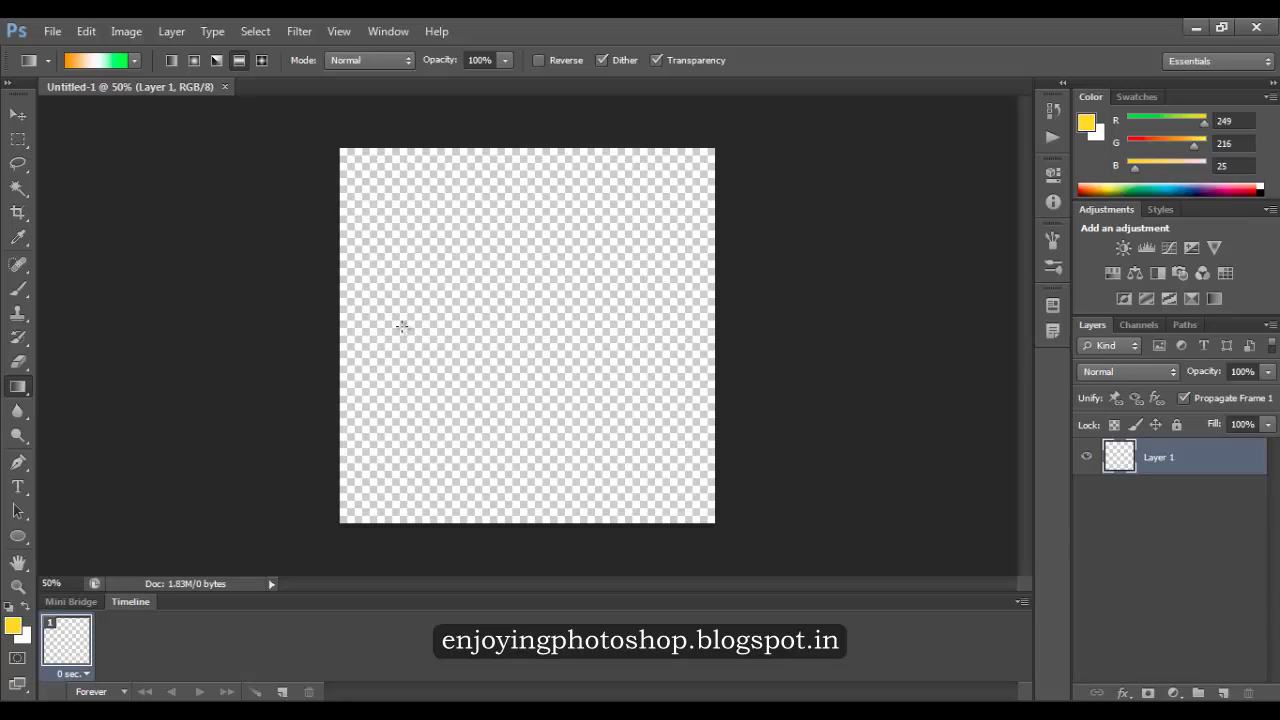
Step: Try two horizontal reflected gradients from near the canvas's left edge, one ending mid-canvas and one near the right edge, undoing each
{"action": "left_click_drag", "start_coordinate": [401, 325], "coordinate": [535, 331]}
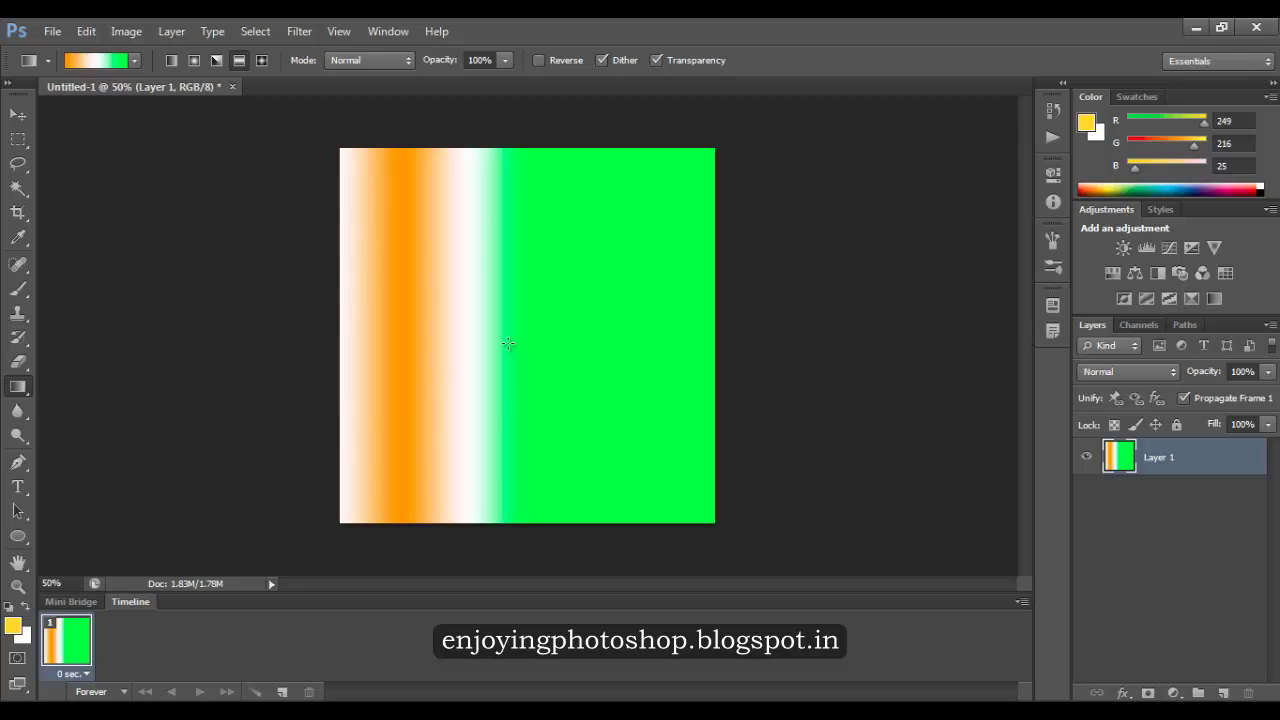
{"action": "key", "text": "ctrl+z"}
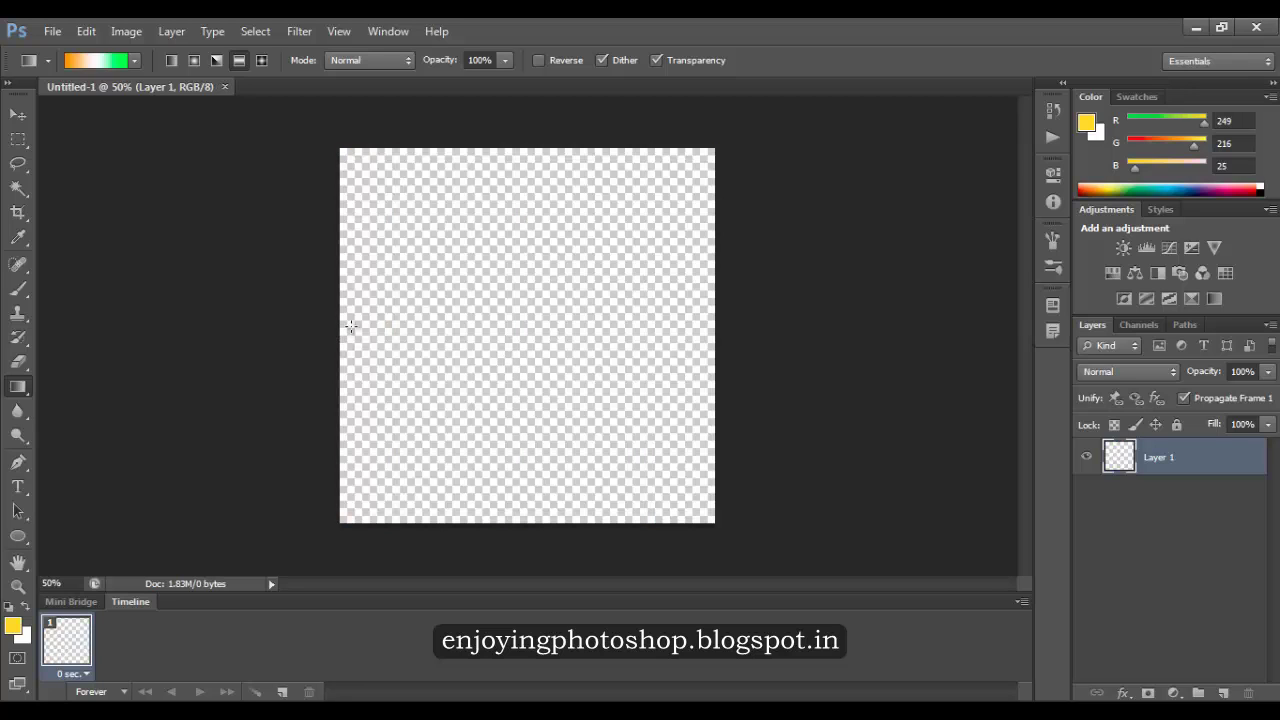
{"action": "left_click_drag", "start_coordinate": [378, 334], "coordinate": [651, 377]}
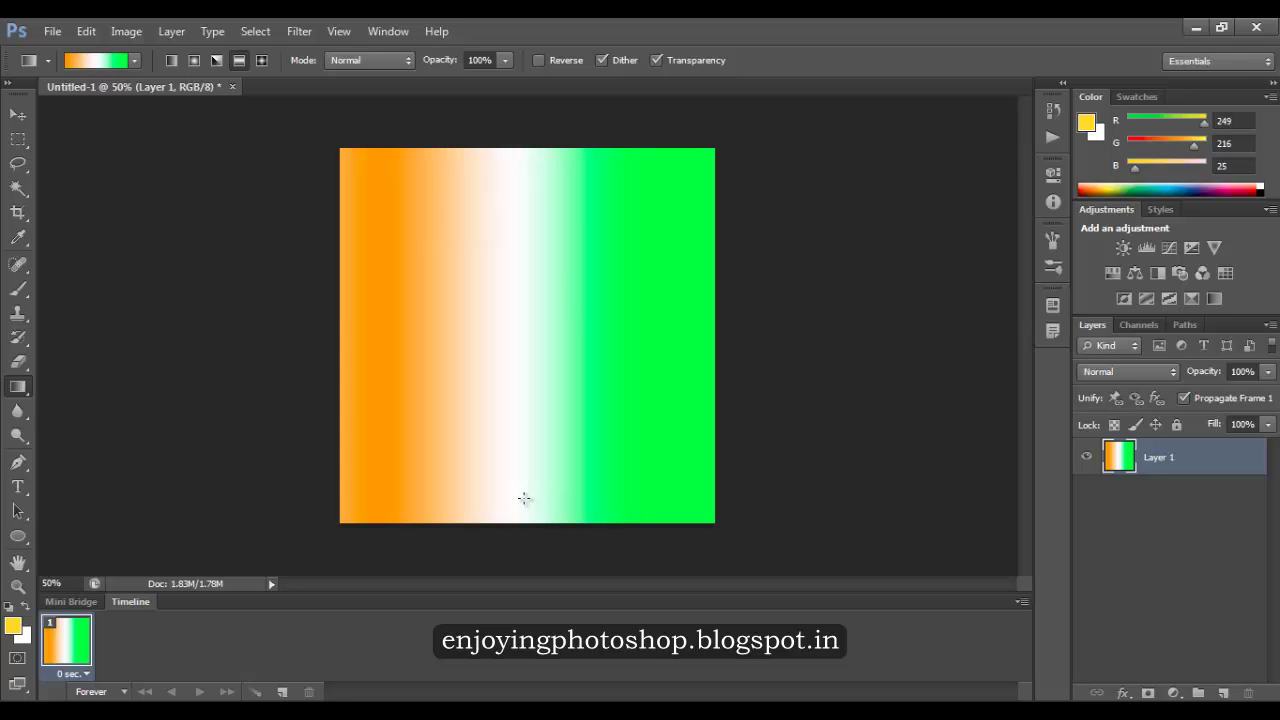
{"action": "key", "text": "ctrl+z"}
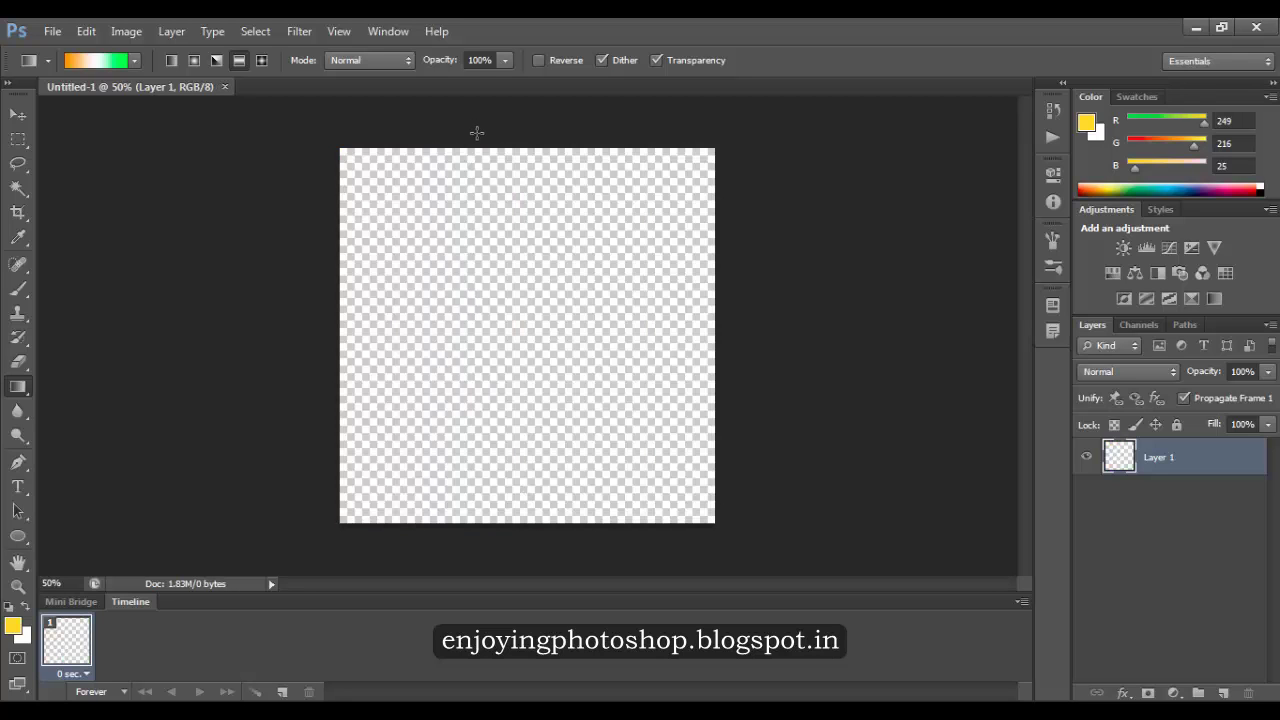
Step: Try a diagonal reflected gradient from the canvas's upper-left to its lower-right corner, undo it, and switch the gradient type to Diamond
{"action": "left_click_drag", "start_coordinate": [363, 168], "coordinate": [698, 505]}
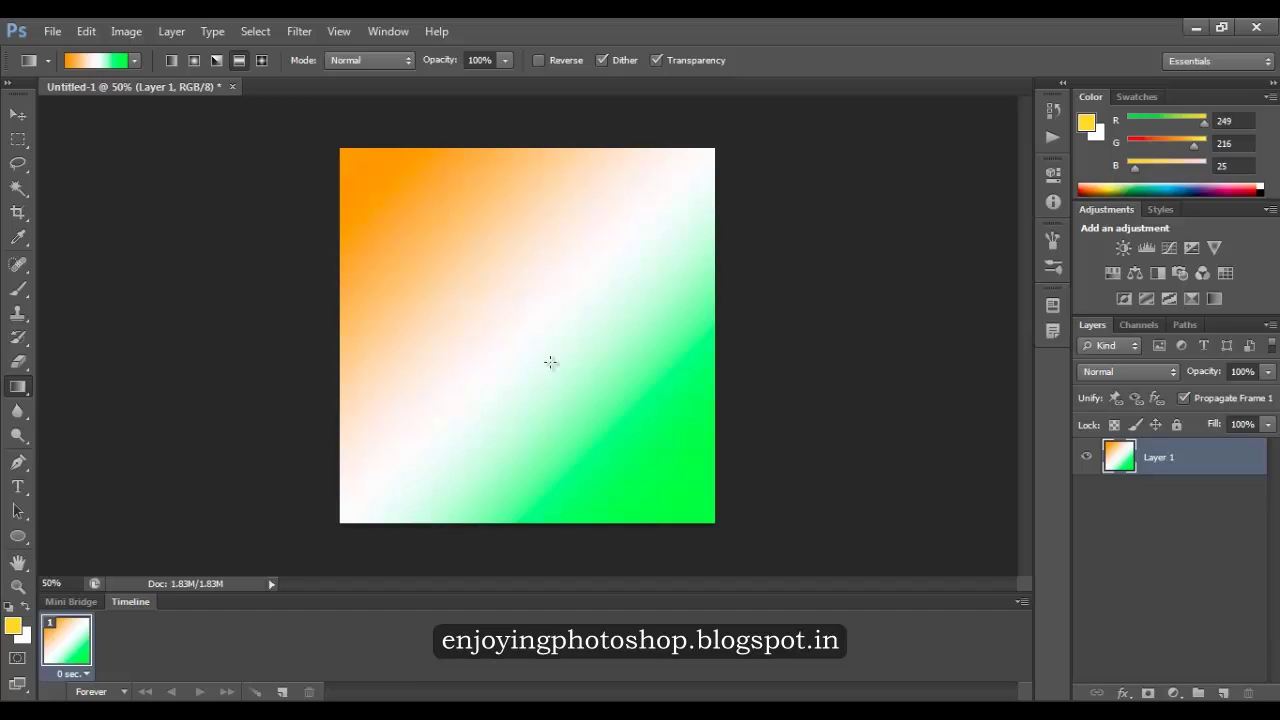
{"action": "left_click", "coordinate": [262, 61]}
{"action": "key", "text": "ctrl+z"}
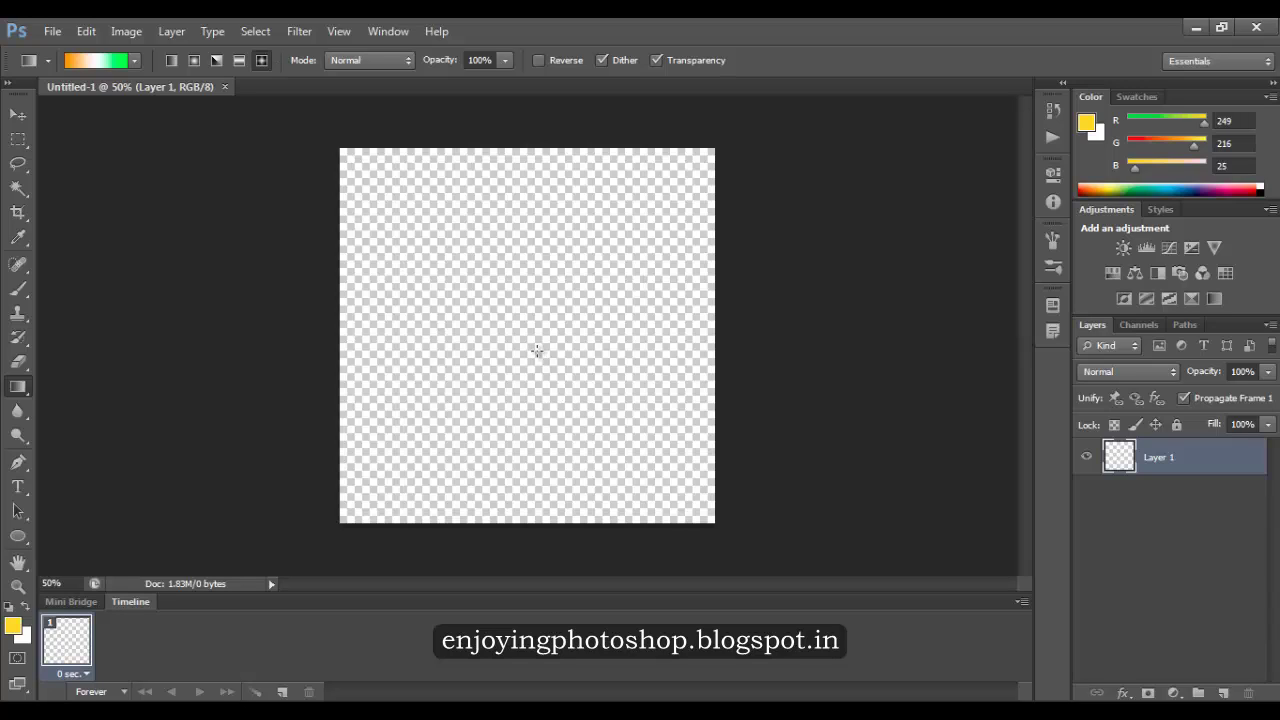
Step: Try diamond gradients from the canvas centre, one straight down to the bottom edge and one diagonally toward the lower-right corner, undoing each
{"action": "left_click_drag", "start_coordinate": [529, 335], "coordinate": [533, 511]}
{"action": "left_click_drag", "start_coordinate": [533, 511], "coordinate": [534, 518]}
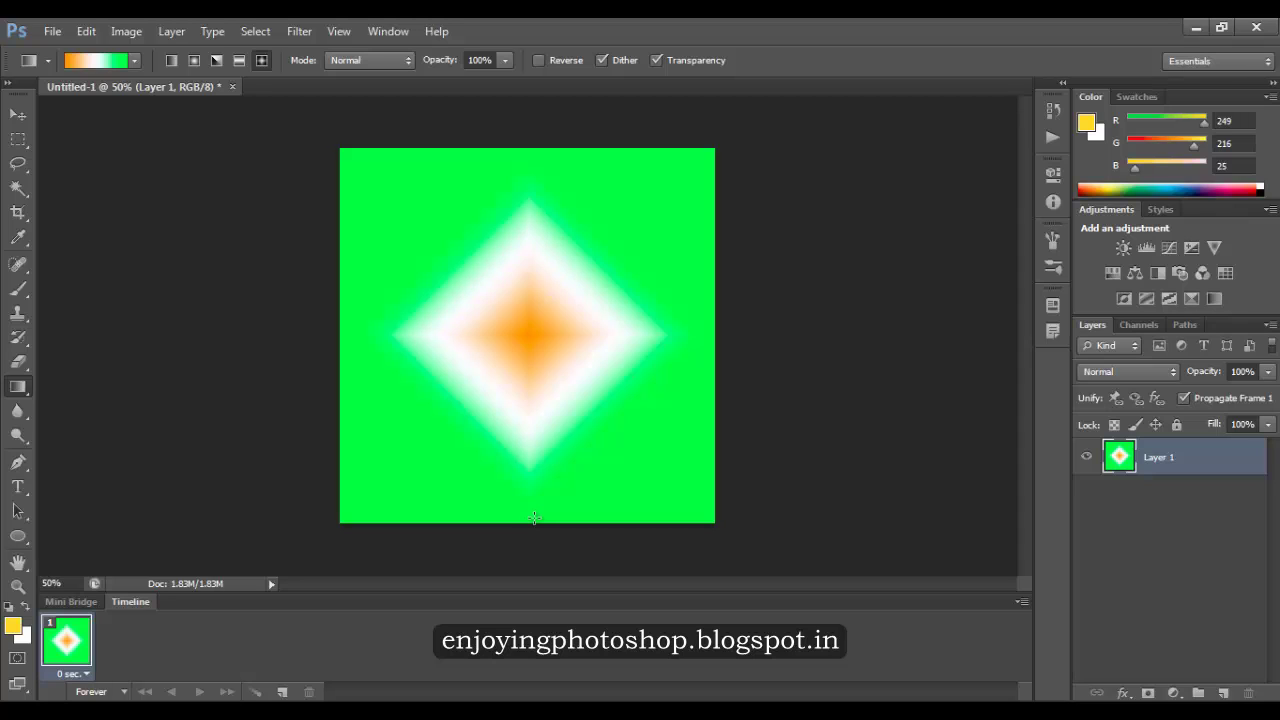
{"action": "key", "text": "ctrl+z"}
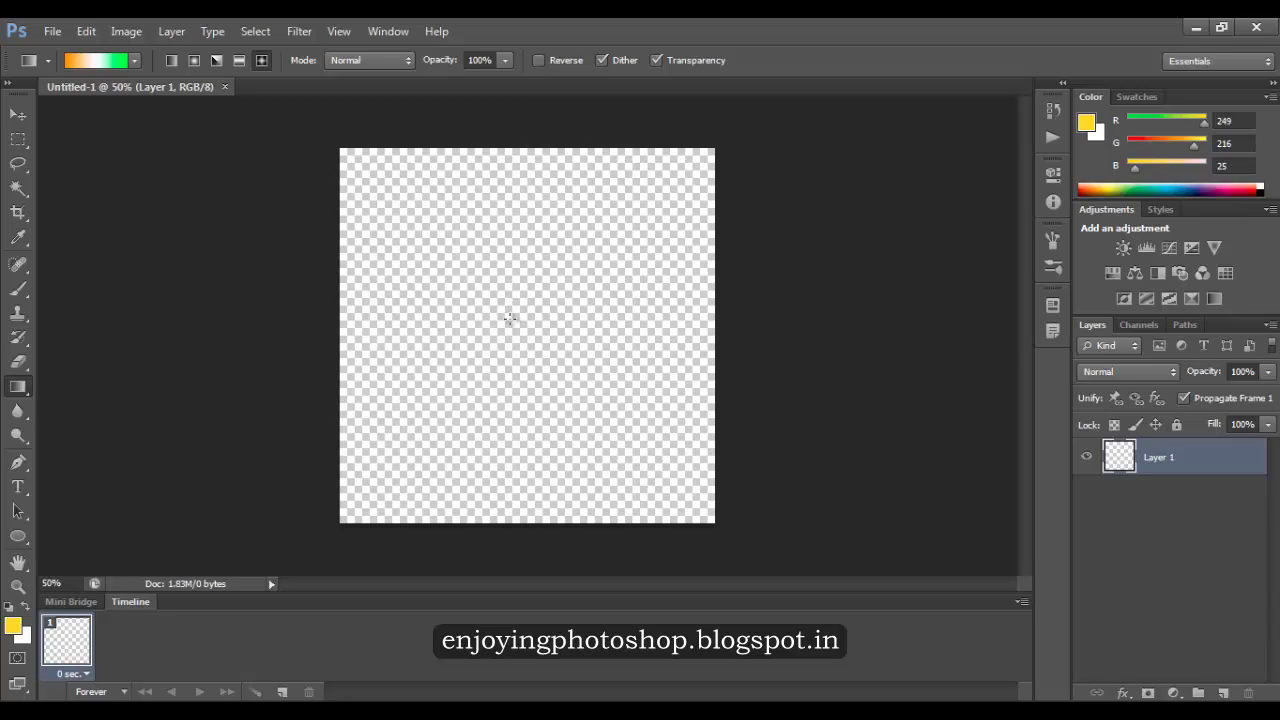
{"action": "left_click_drag", "start_coordinate": [518, 324], "coordinate": [700, 530]}
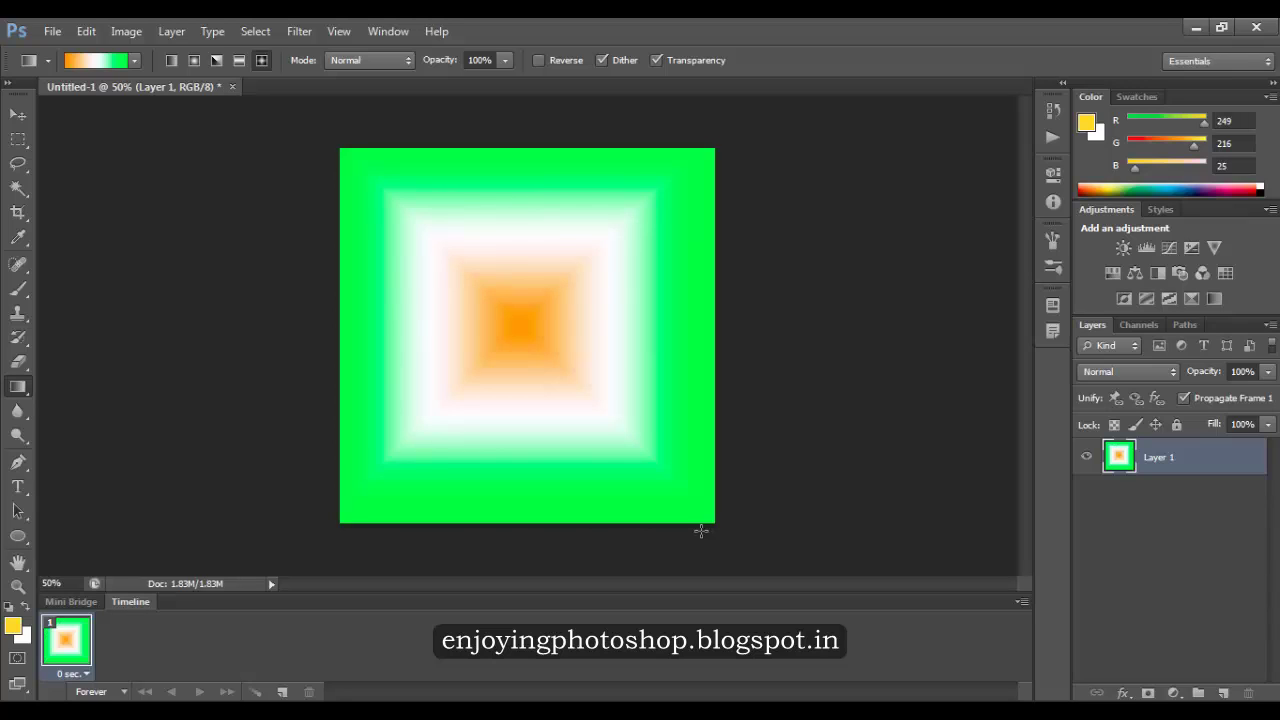
{"action": "key", "text": "ctrl+z"}
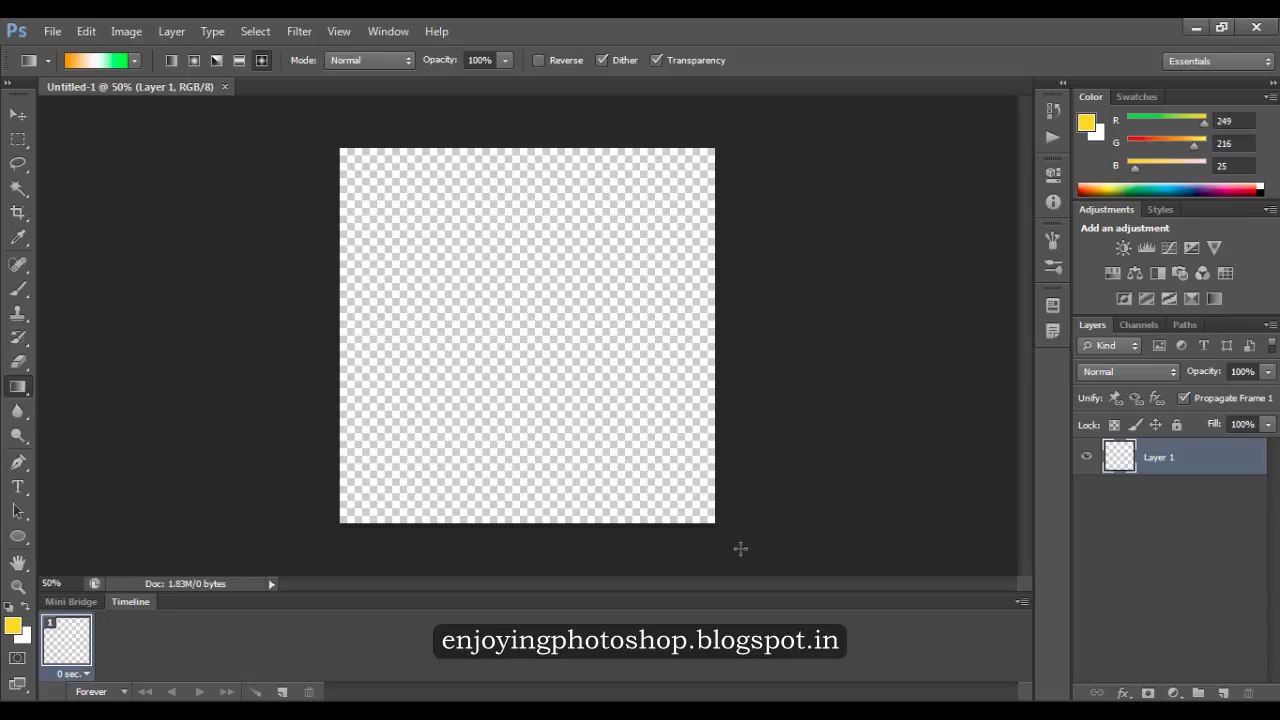
Step: Try a 45-degree diamond gradient from just outside the canvas's lower-right corner to its centre, then undo it
{"action": "left_click_drag", "start_coordinate": [740, 548], "coordinate": [510, 319]}
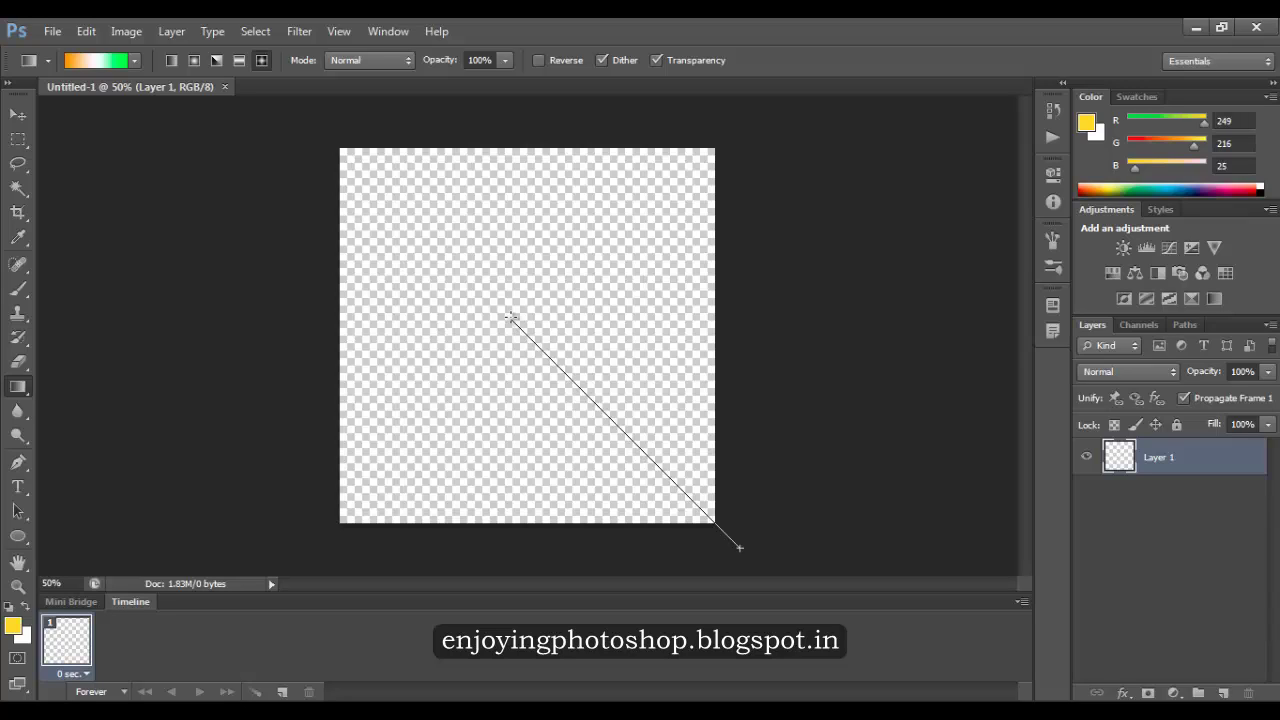
{"action": "left_click_drag", "start_coordinate": [510, 318], "coordinate": [510, 317]}
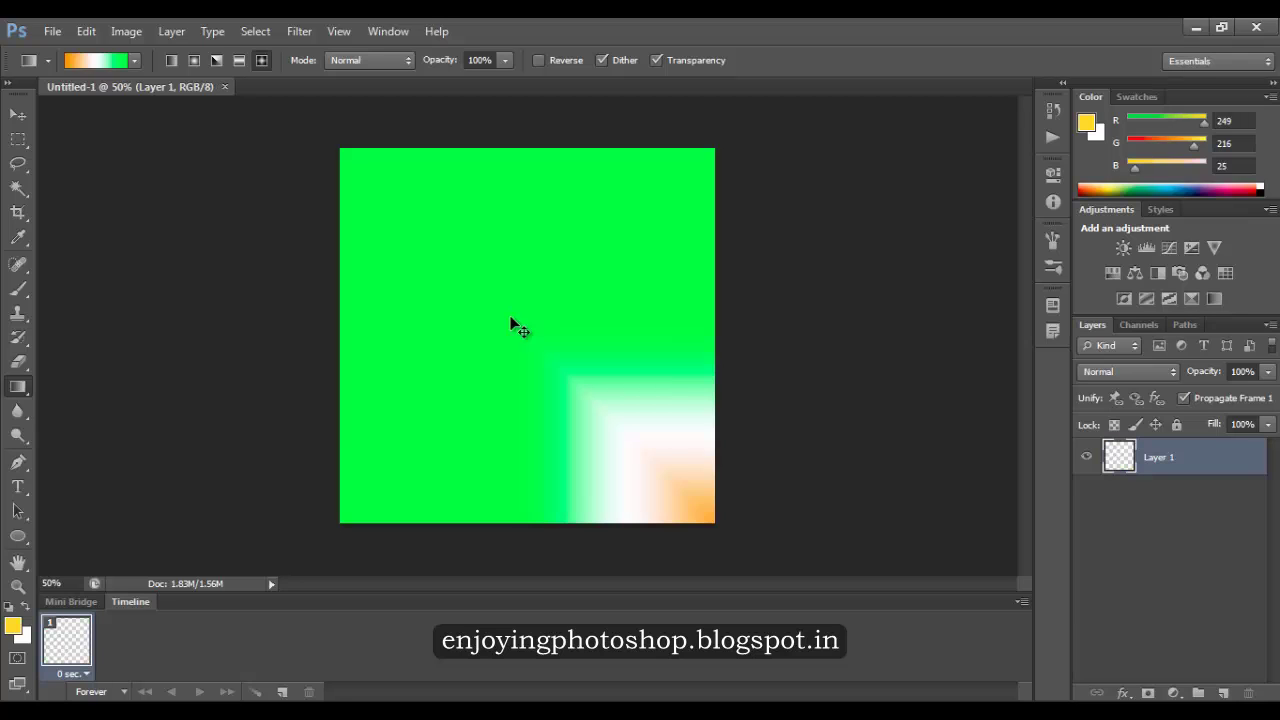
{"action": "key", "text": "ctrl+z"}
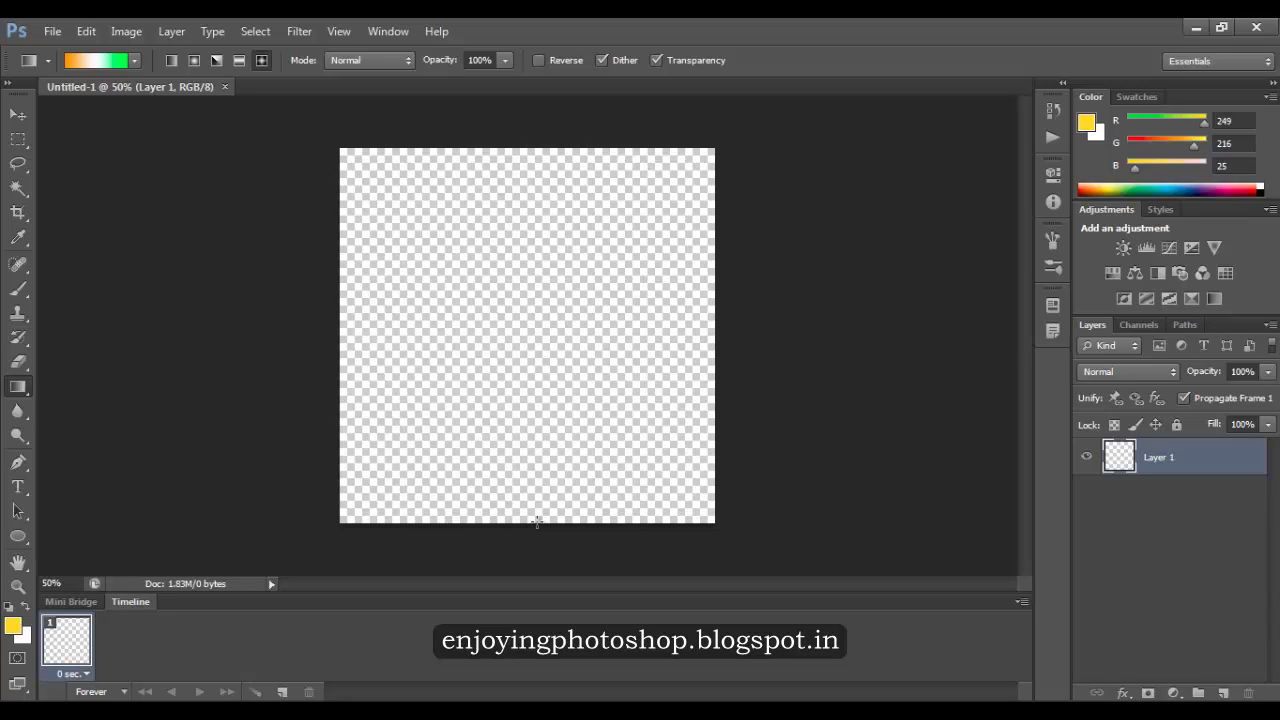
Step: Draw and undo a diamond gradient from the bottom edge's middle up to the top edge, then draw one diagonally to the right edge
{"action": "left_click_drag", "start_coordinate": [536, 521], "coordinate": [549, 151]}
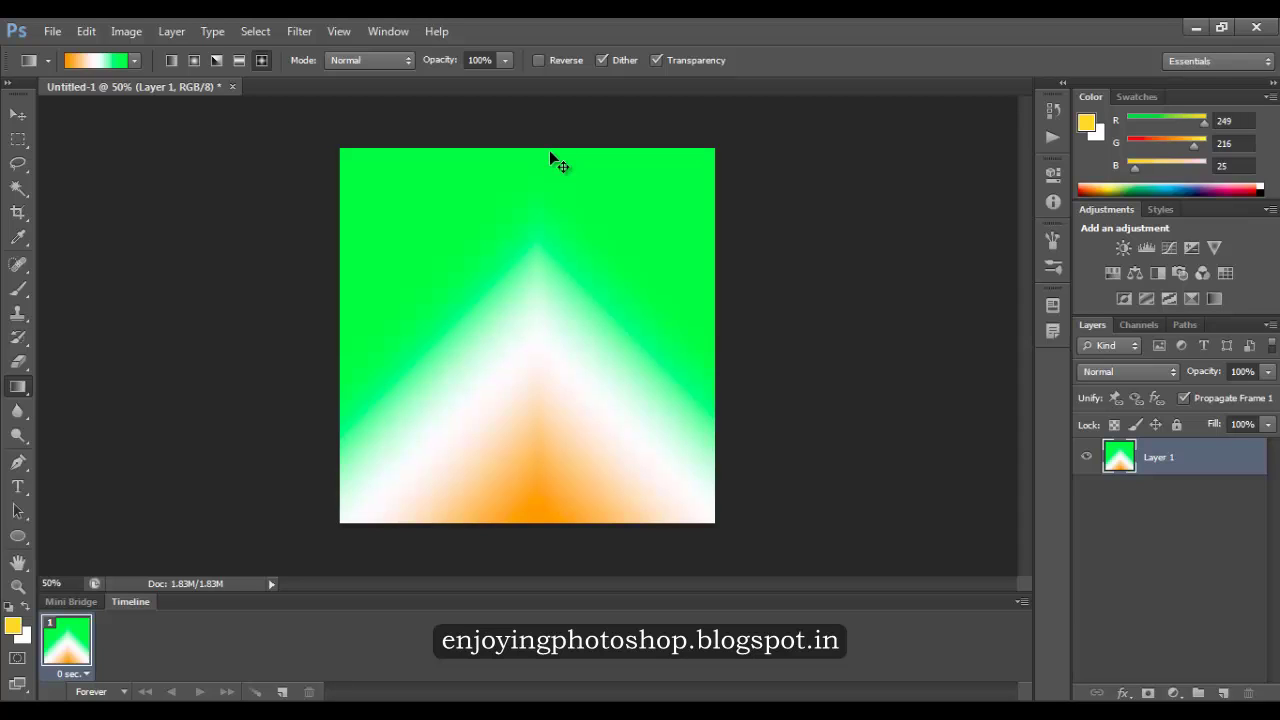
{"action": "key", "text": "ctrl+z"}
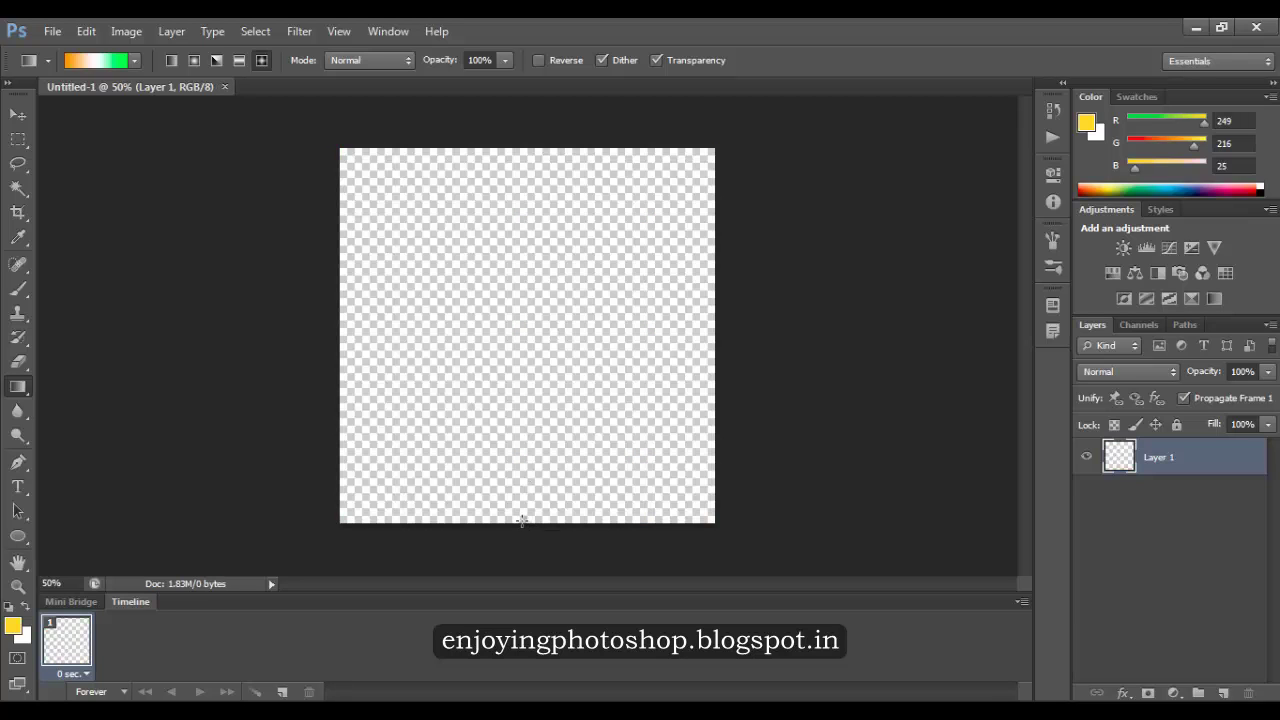
{"action": "left_click_drag", "start_coordinate": [521, 520], "coordinate": [714, 292]}
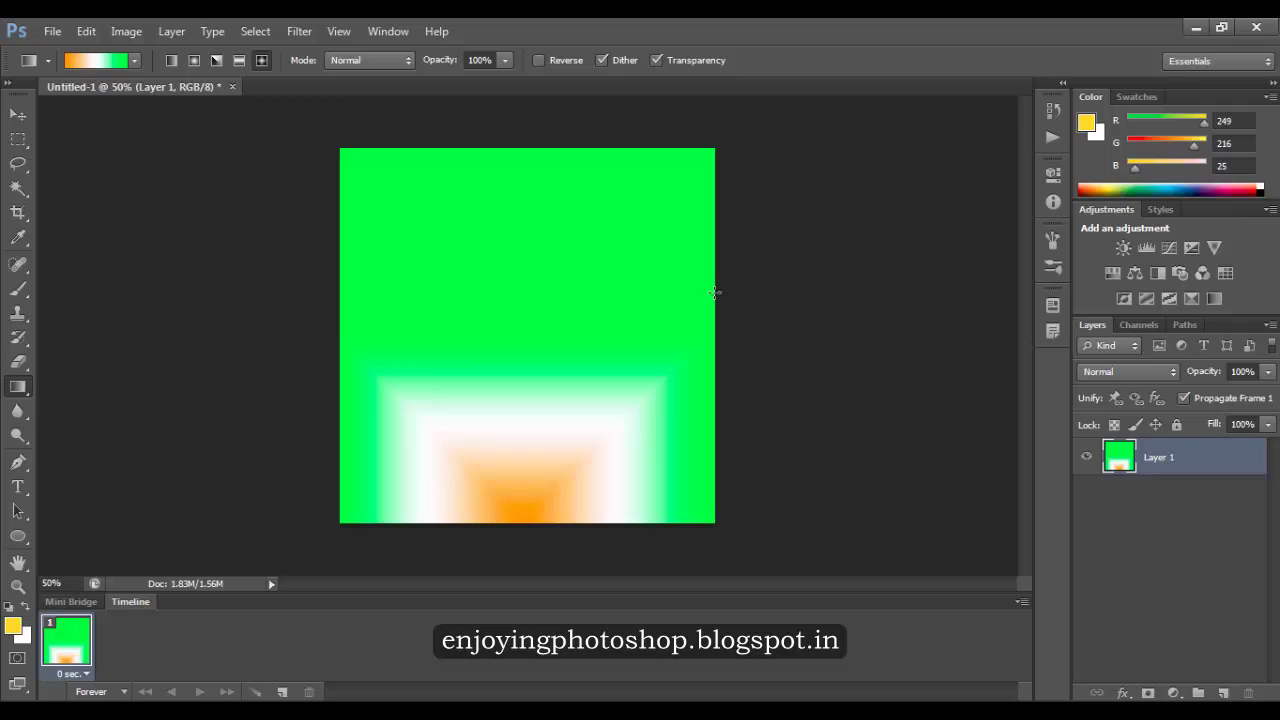